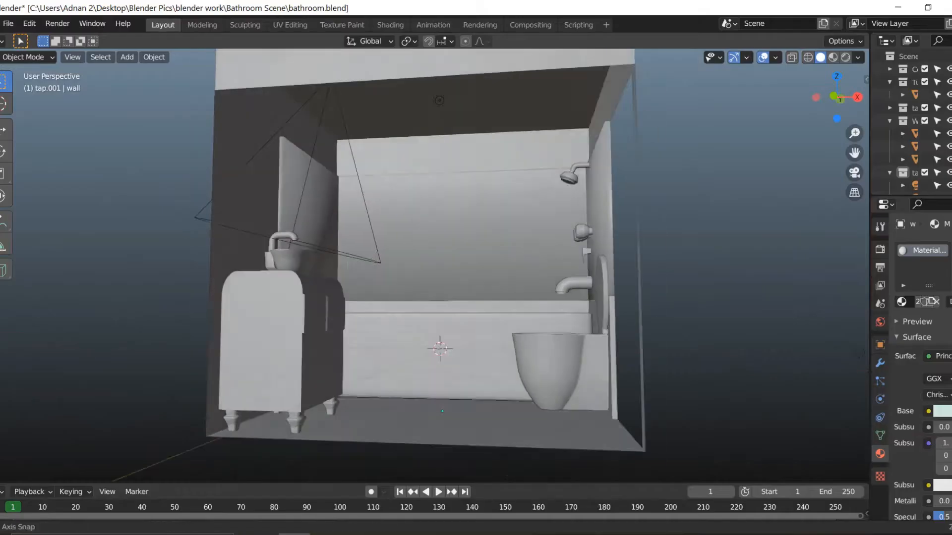
Step: Show the bathroom in X-ray, pick an edge of the wall in Edit Mode with edge selection, and return to Object Mode
middle_click_drag(436, 297, 436, 257)
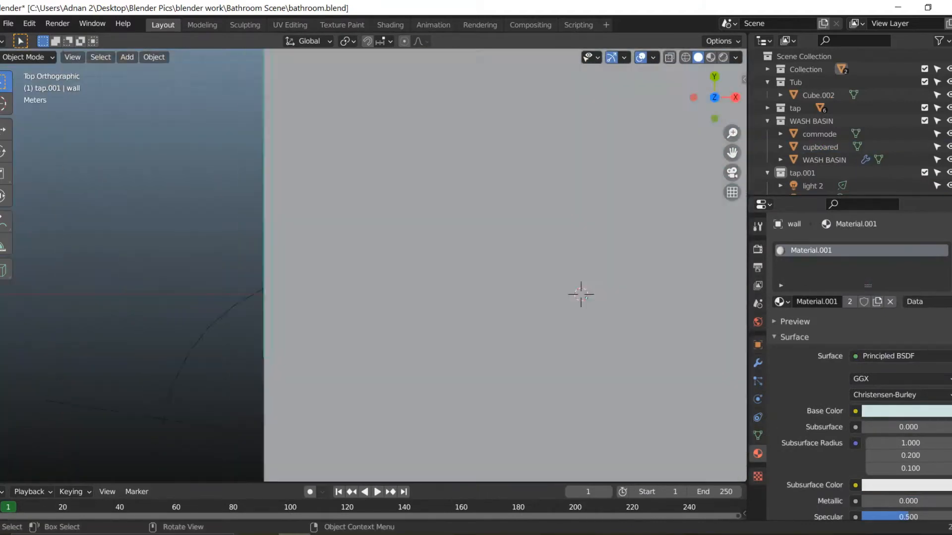
scroll(373, 265, "down", 3)
key("alt+z")
middle_click_drag(397, 307, 476, 297)
scroll(373, 265, "up", 3)
key("Tab")
key("2")
left_click(377, 408, "shift")
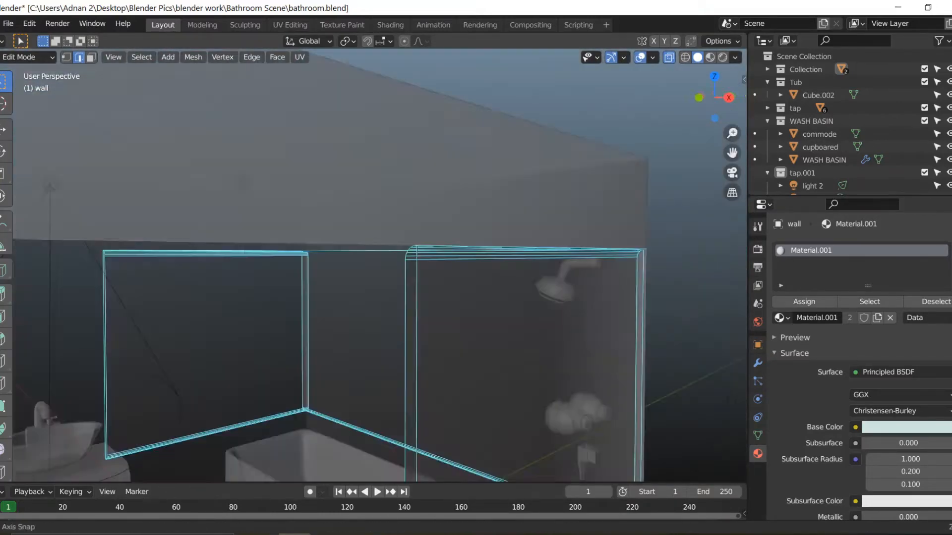
left_click(27, 57)
left_click(31, 68)
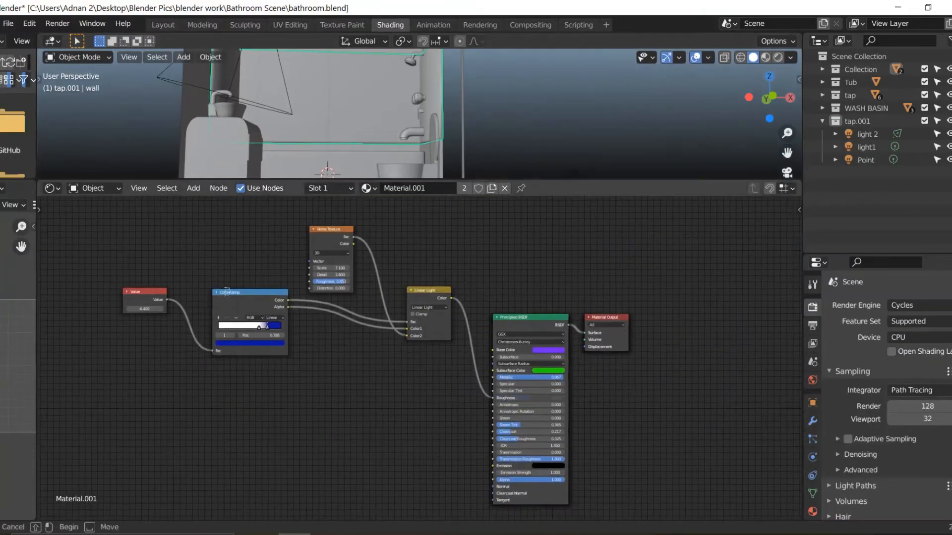
Step: Move the Value node in the Material.001 node graph
left_click_drag(148, 297, 118, 342)
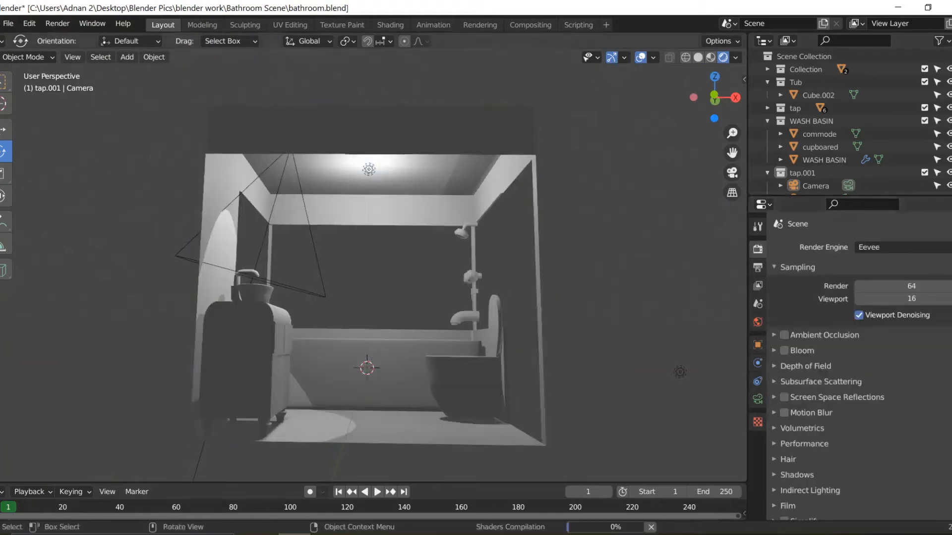
Step: Switch the scene's render engine from Eevee to Cycles
left_click(897, 247)
left_click(875, 291)
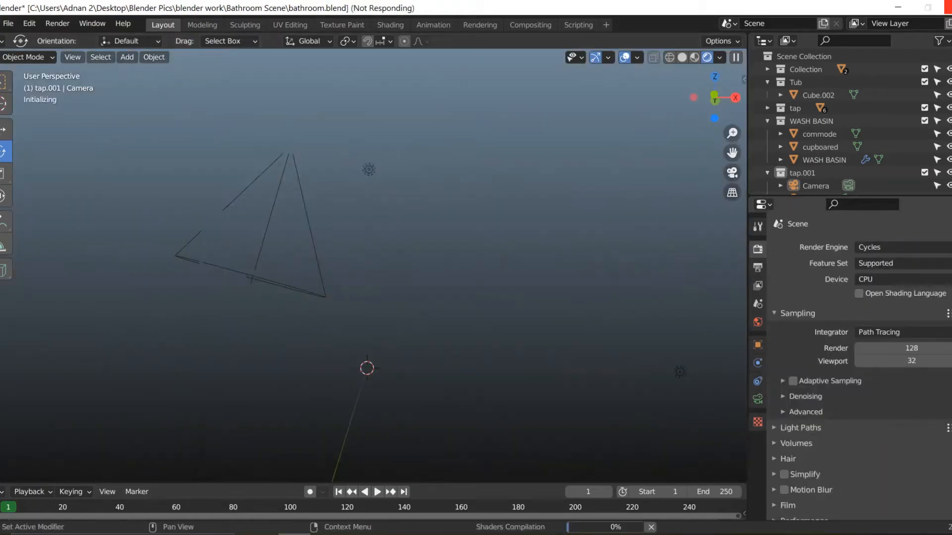
scroll(373, 265, "up", 1)
middle_click_drag(373, 277, 363, 247, "shift")
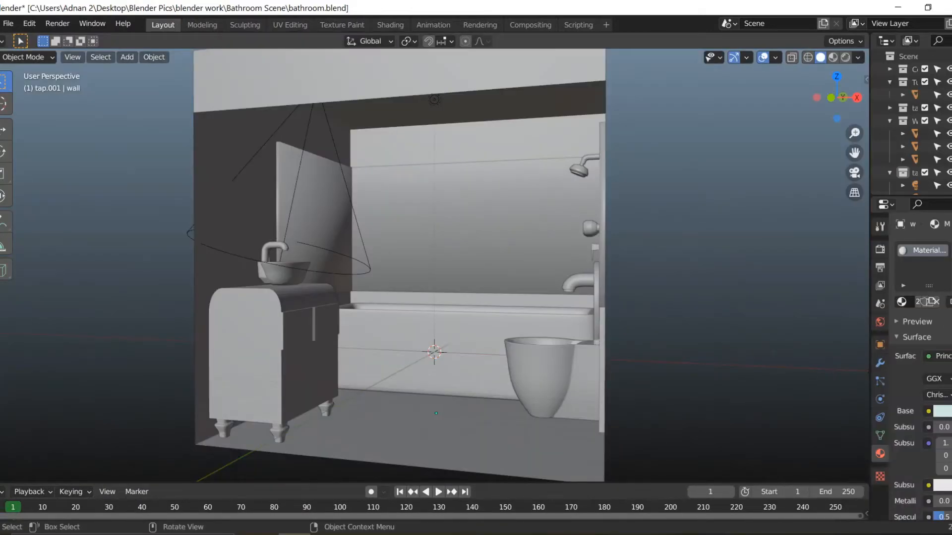
Step: Examine the bathroom scene's layout and the settings of light1 and light 2
mouse_move(436, 277)
middle_mouse_down()
mouse_move(461, 290)
mouse_move(450, 266)
mouse_move(442, 269)
middle_mouse_up()
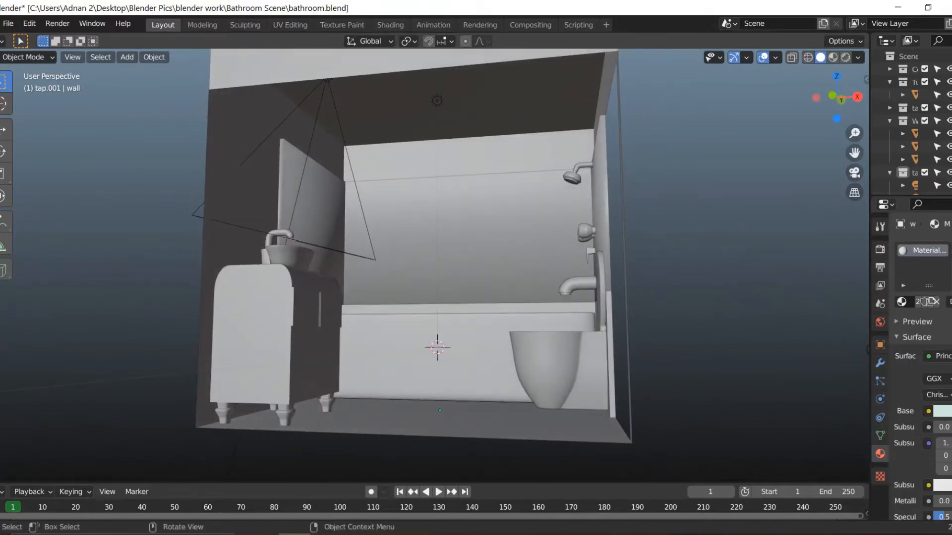
middle_click_drag(442, 269, 413, 295)
left_click(420, 191)
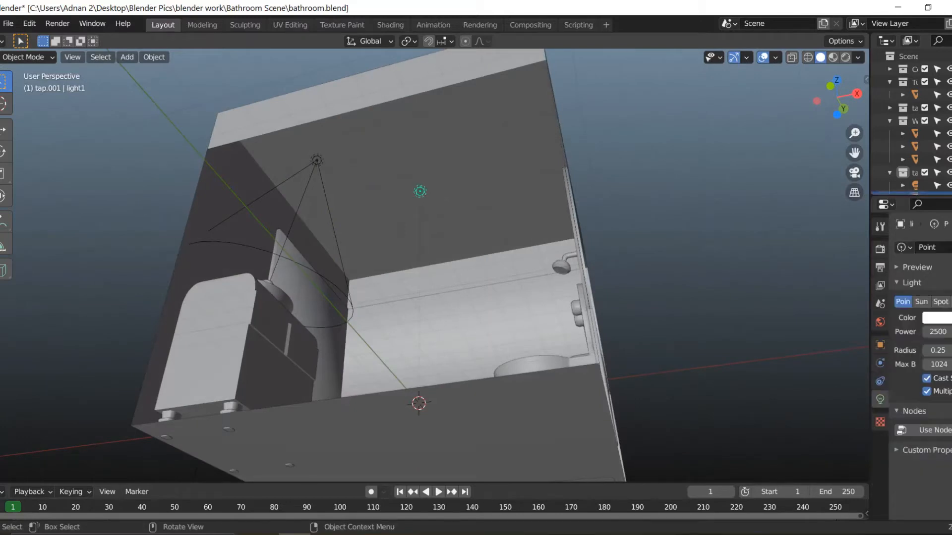
left_click_drag(870, 238, 747, 238)
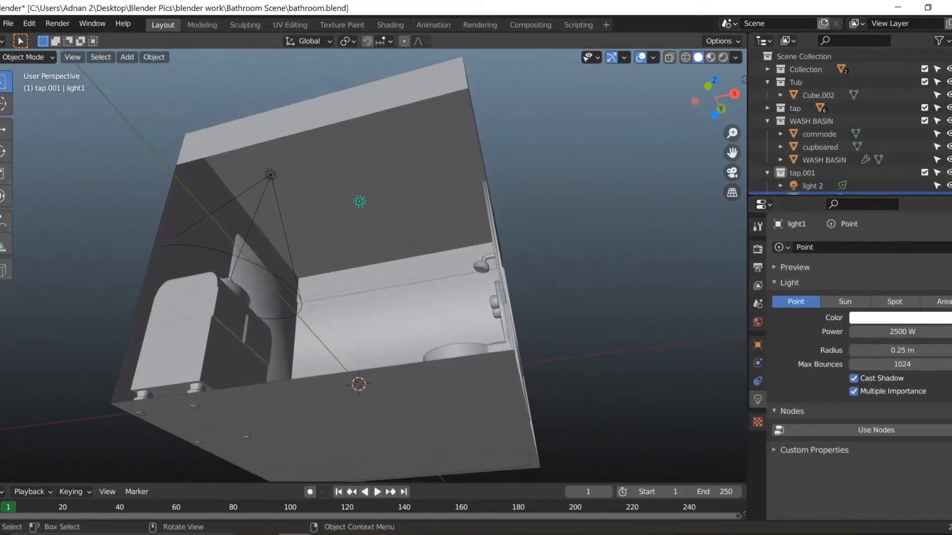
left_click(249, 227)
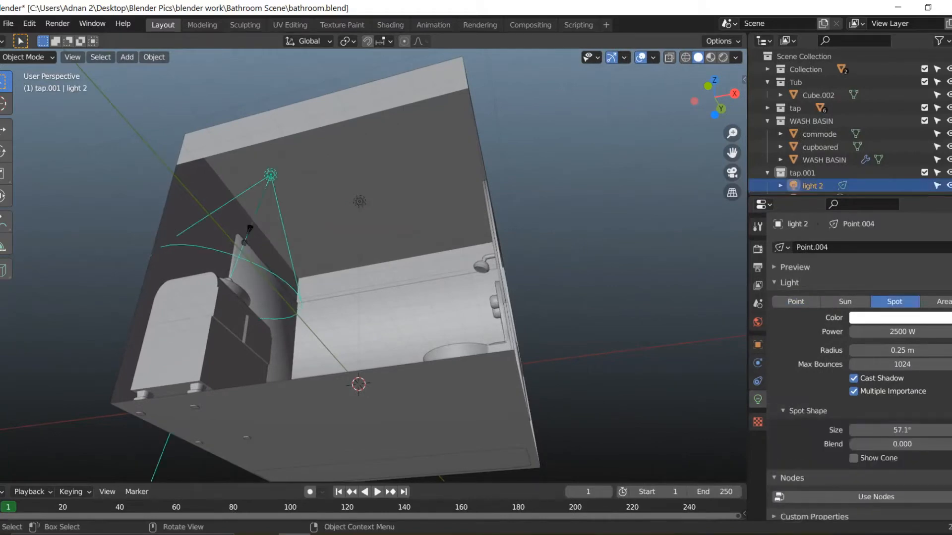
left_click(194, 322)
middle_click_drag(193, 322, 194, 386)
Step: Select the wall panels around the tub and turn on X-ray display, checking them from above and in perspective
left_click(347, 307)
middle_click_drag(347, 307, 317, 334)
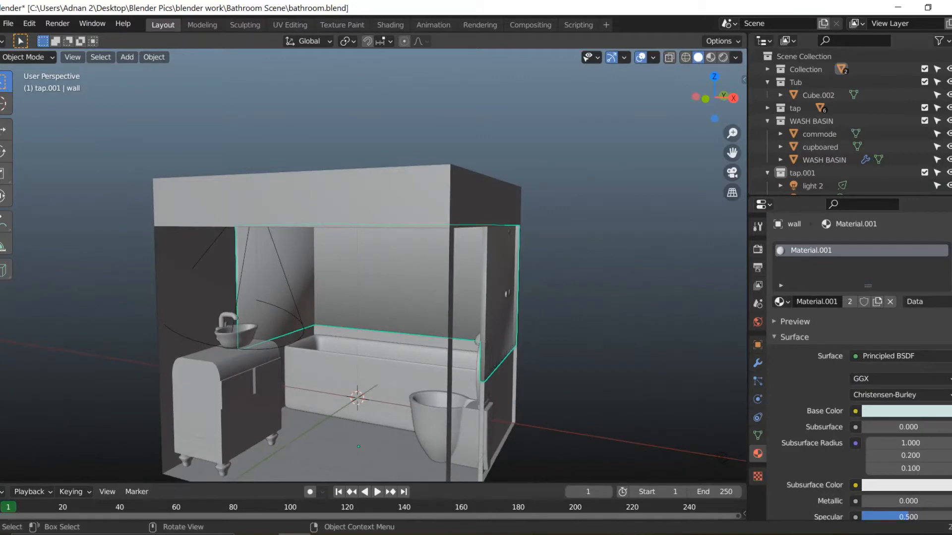
middle_click_drag(316, 334, 300, 319)
scroll(341, 331, "up", 5)
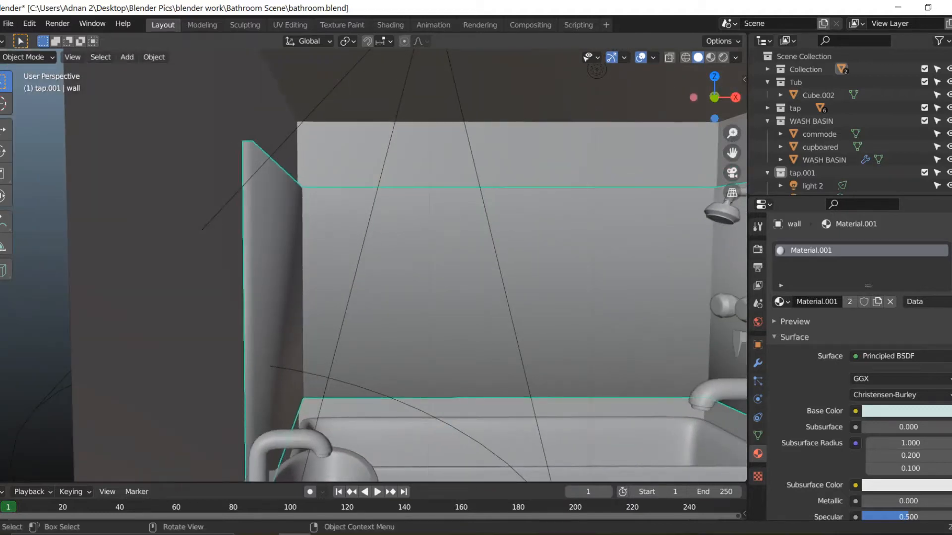
key("KP_7")
scroll(404, 265, "up", 3)
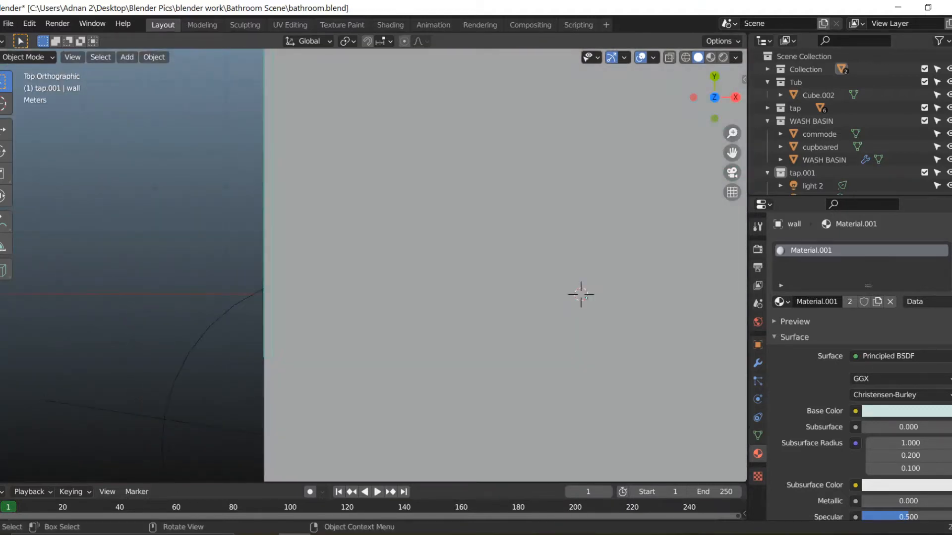
left_click(669, 57)
key("KP_Decimal")
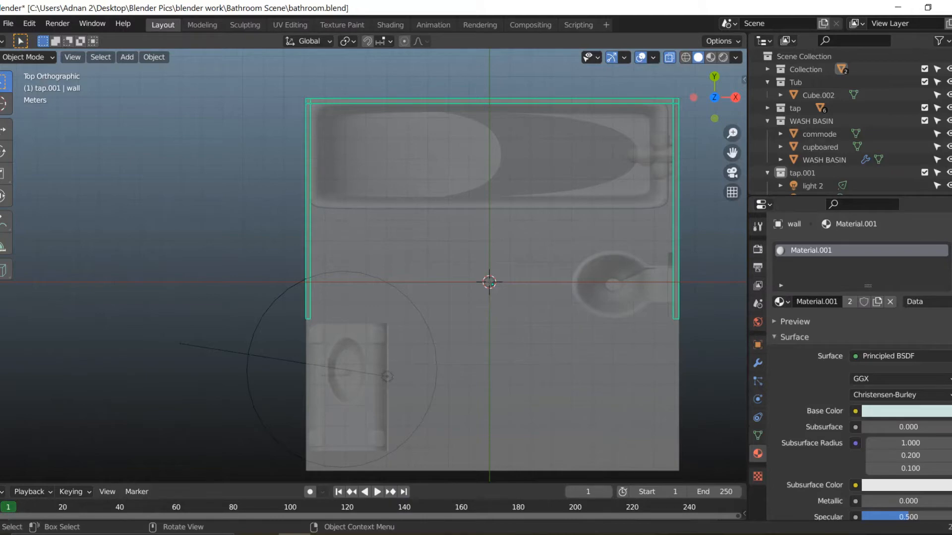
middle_click_drag(376, 347, 352, 213)
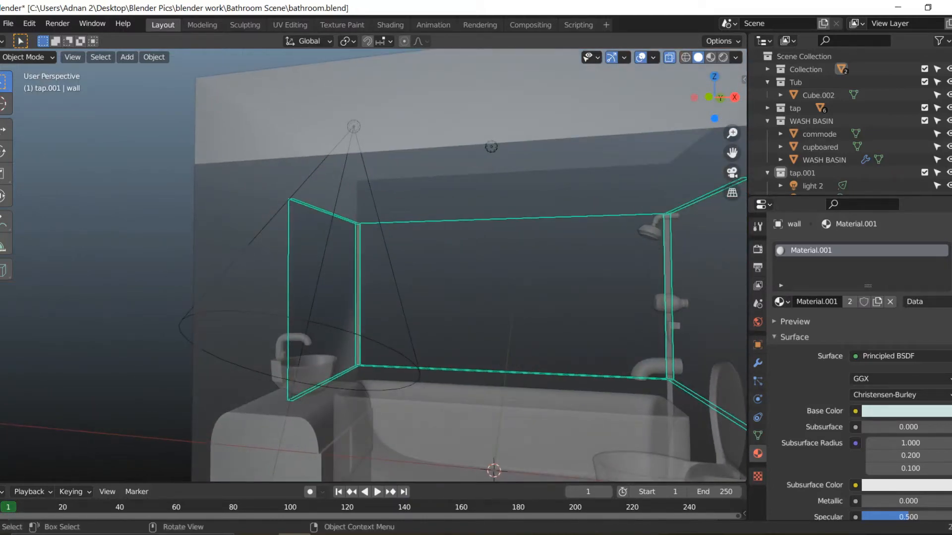
key("alt+z")
left_click(669, 58)
middle_click_drag(495, 223, 444, 279)
scroll(476, 246, "up", 4)
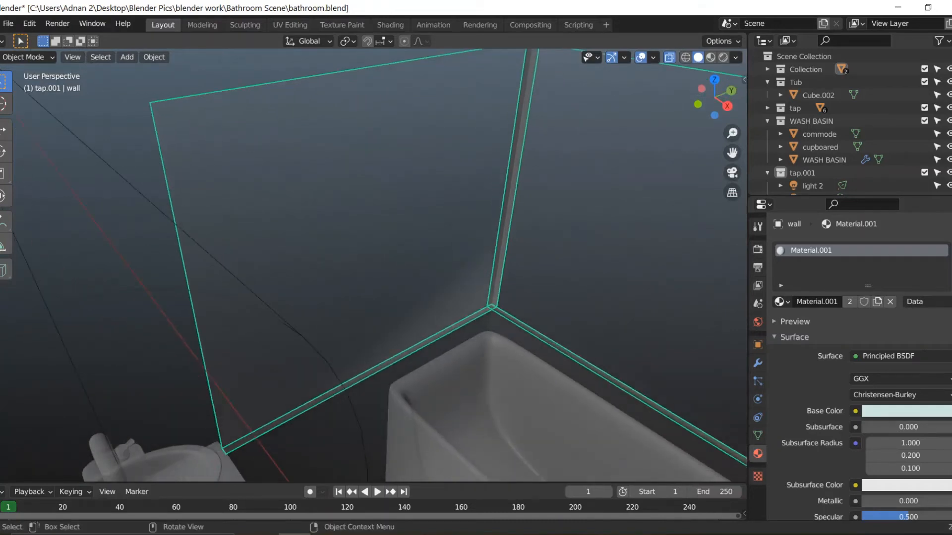
left_click(444, 279)
middle_click_drag(444, 279, 450, 288)
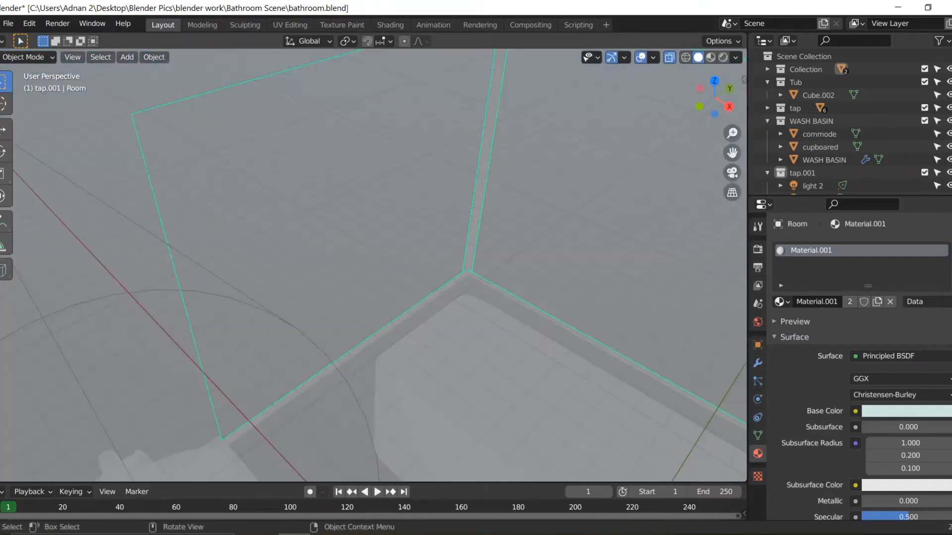
left_click(29, 57)
left_click(35, 85)
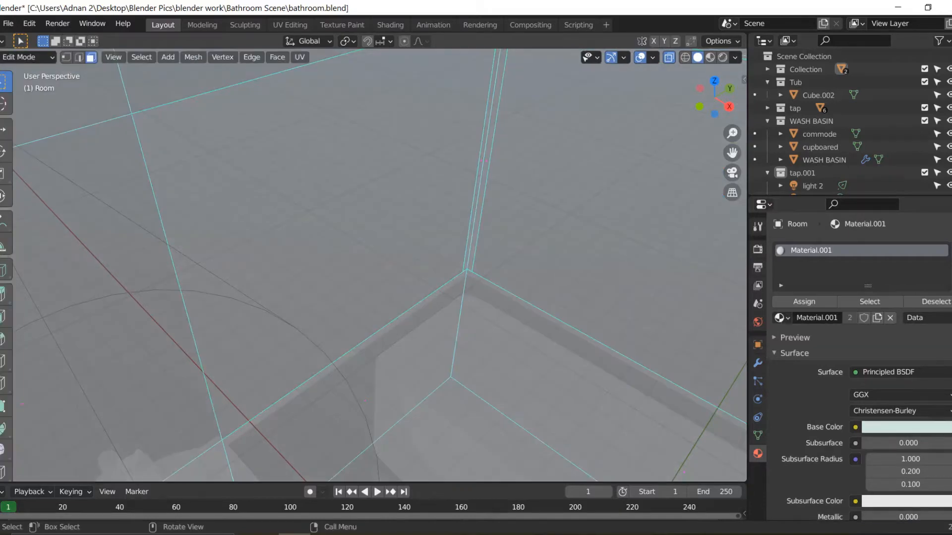
middle_click_drag(347, 248, 372, 256)
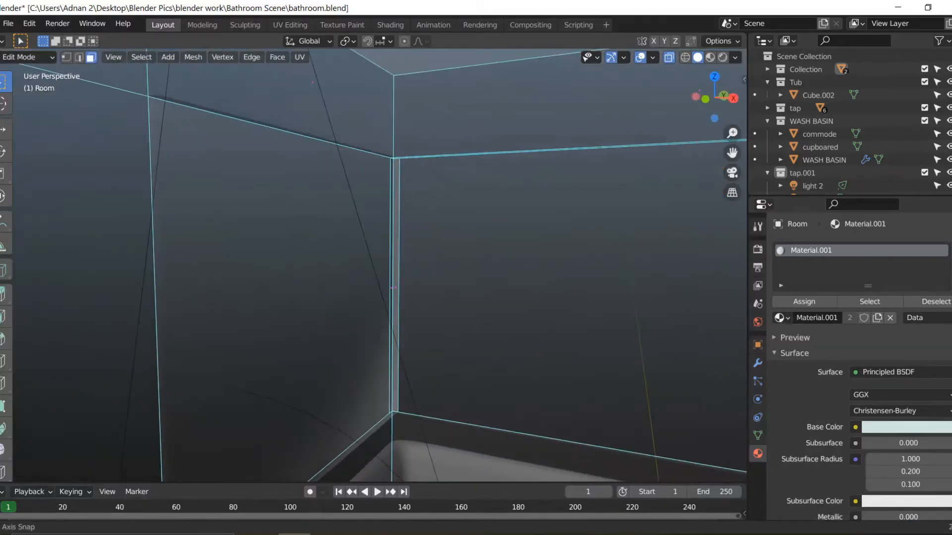
key("Tab")
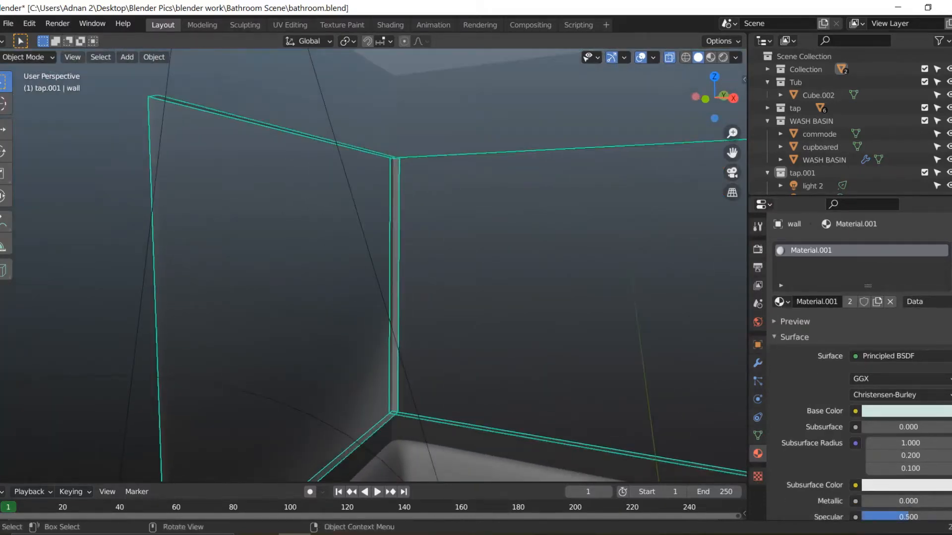
Step: Open the wall object in Edit Mode with edge selection
left_click(28, 57)
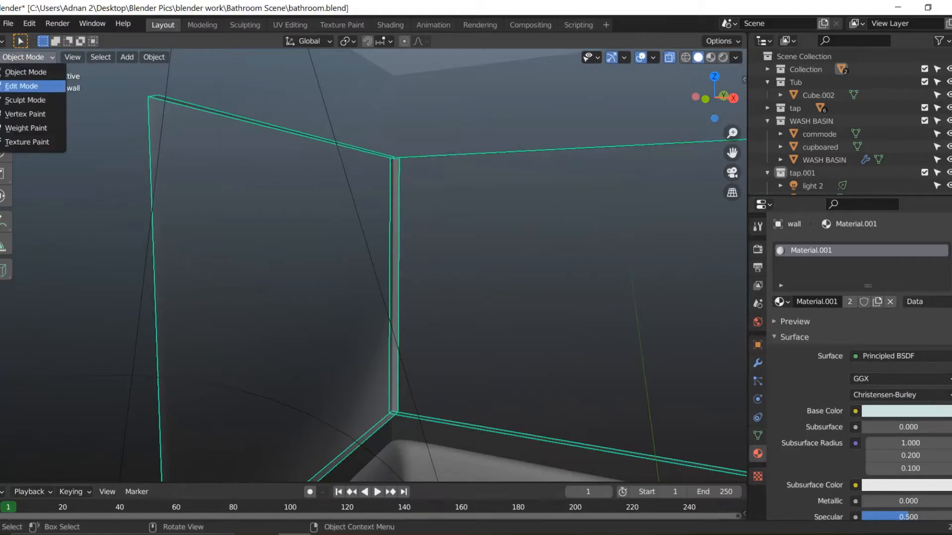
left_click(21, 85)
middle_click_drag(379, 262, 374, 230)
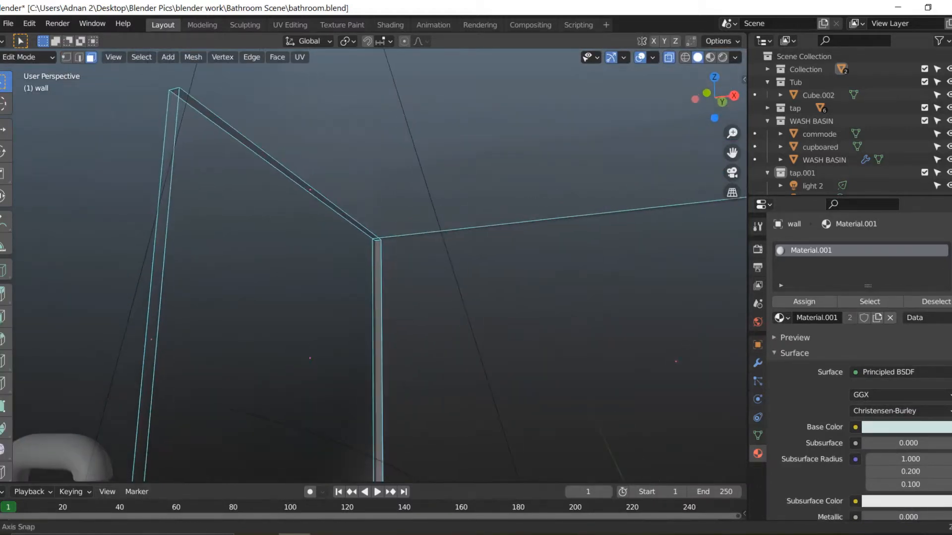
left_click(78, 57)
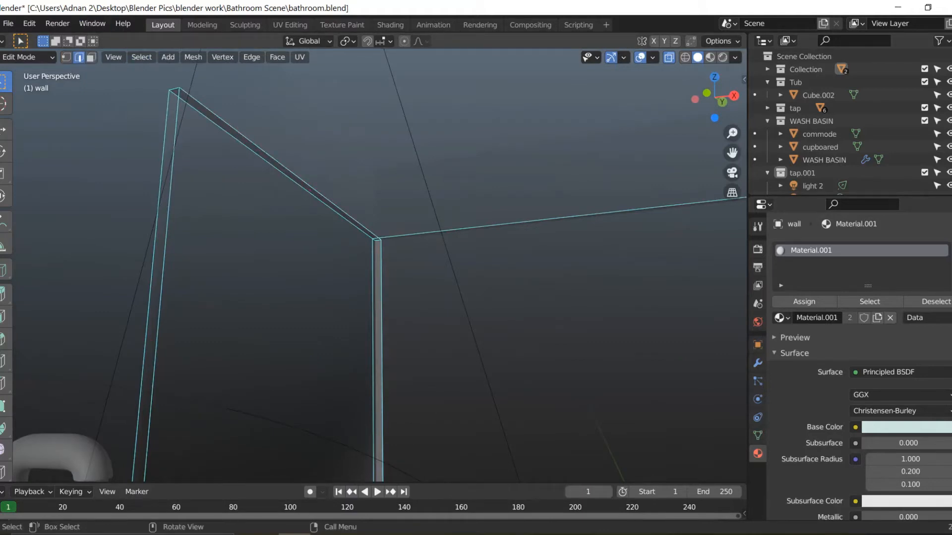
Step: Select the inner upper and lower edges running along the wall panels around the tub
scroll(377, 268, "down", 3)
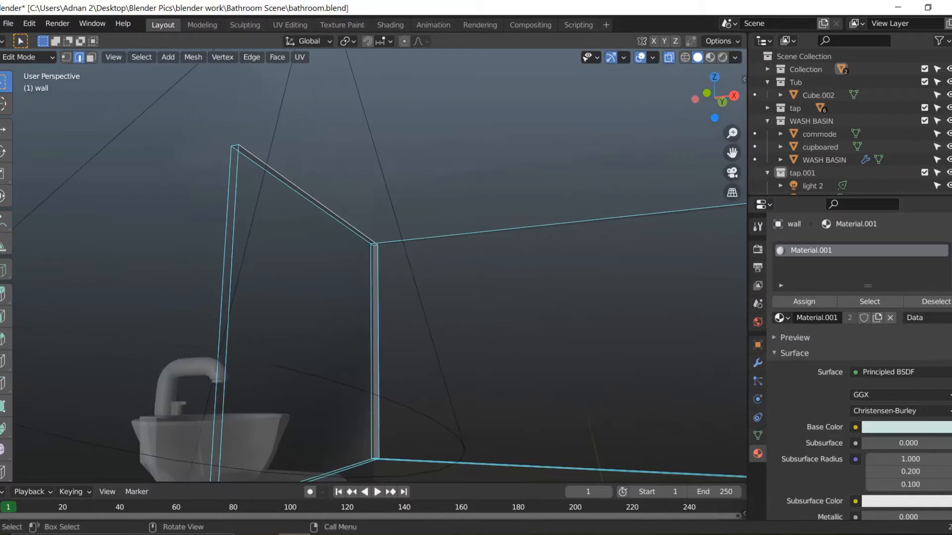
middle_click_drag(376, 347, 378, 198, "shift")
scroll(377, 268, "up", 3)
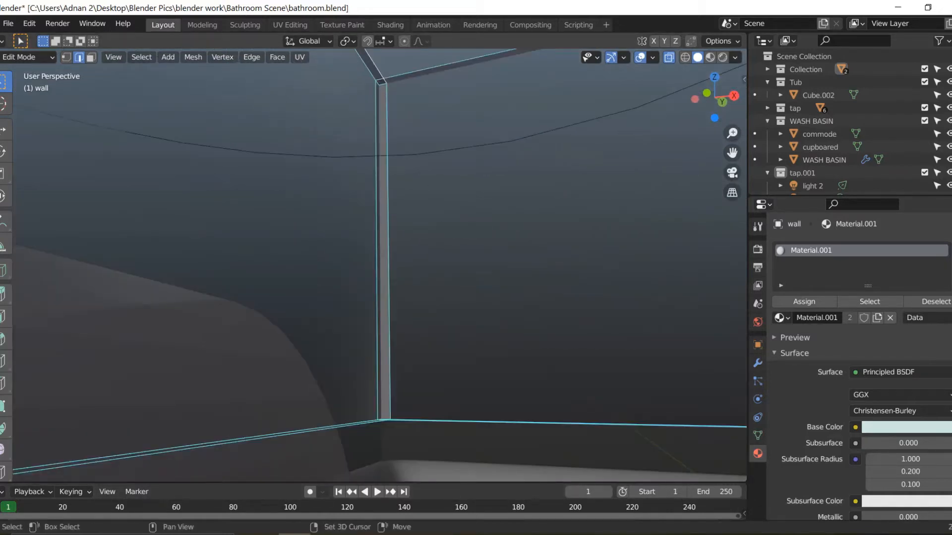
left_click(337, 428, "shift")
middle_click_drag(347, 406, 351, 429)
left_click(446, 330, "shift")
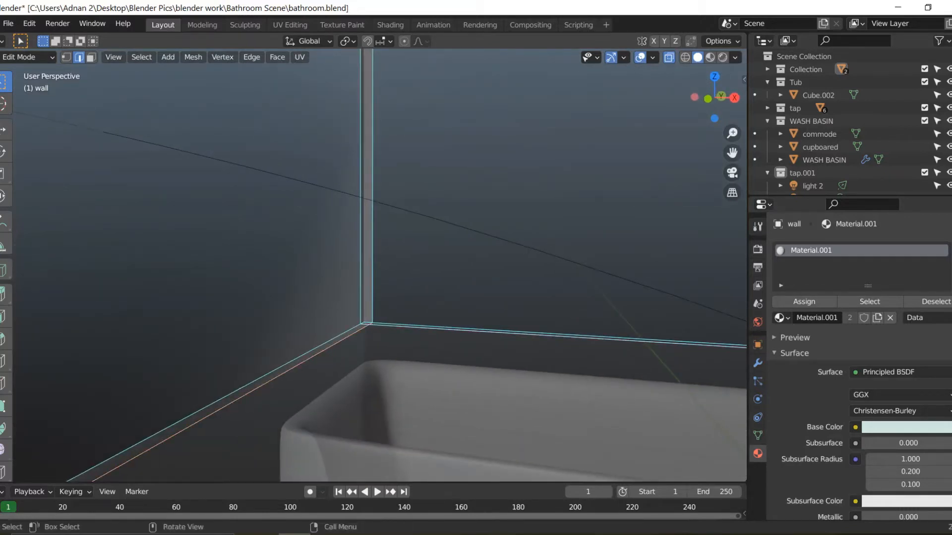
middle_click_drag(446, 330, 436, 441)
scroll(437, 341, "up", 1)
left_click(450, 368, "shift")
middle_click_drag(436, 402, 453, 386)
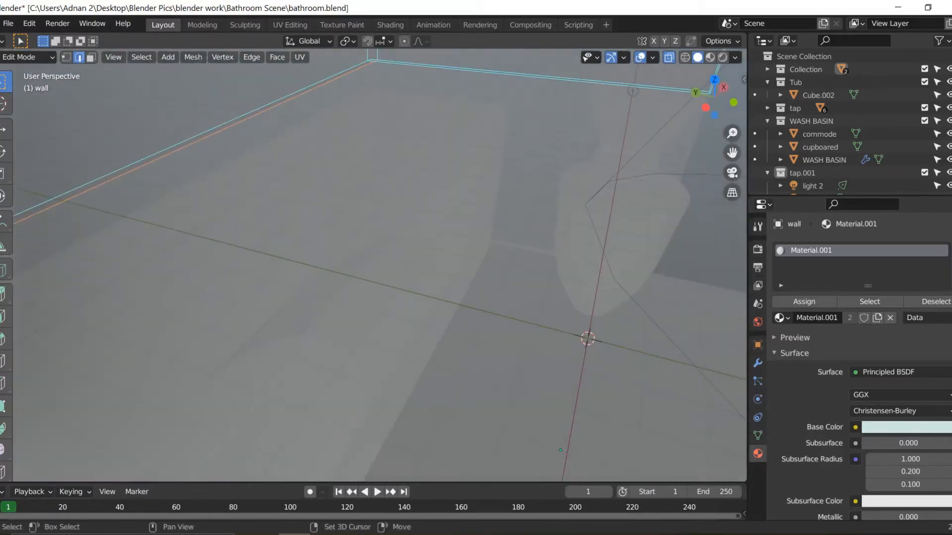
left_click(495, 74, "shift")
middle_click_drag(495, 73, 425, 57)
scroll(379, 265, "down", 4)
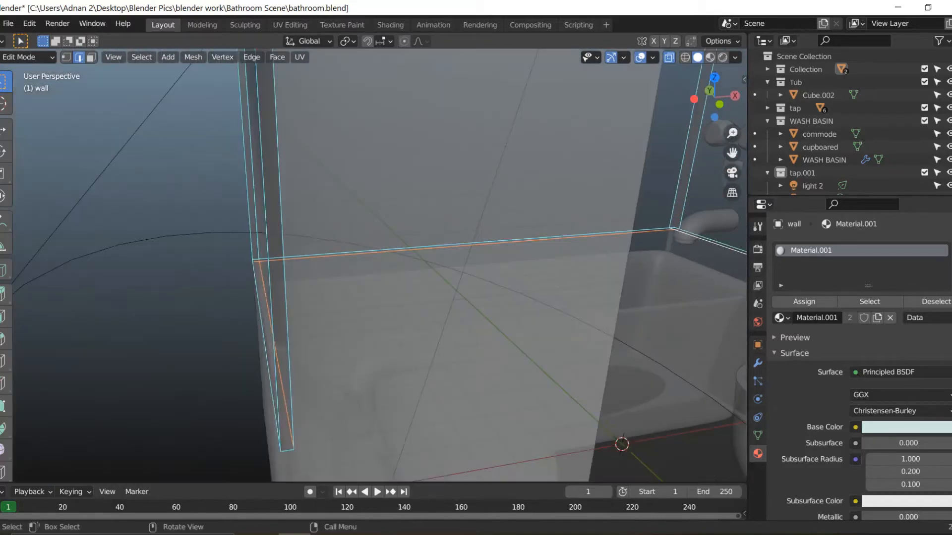
middle_click_drag(379, 265, 336, 220)
scroll(379, 266, "down", 4)
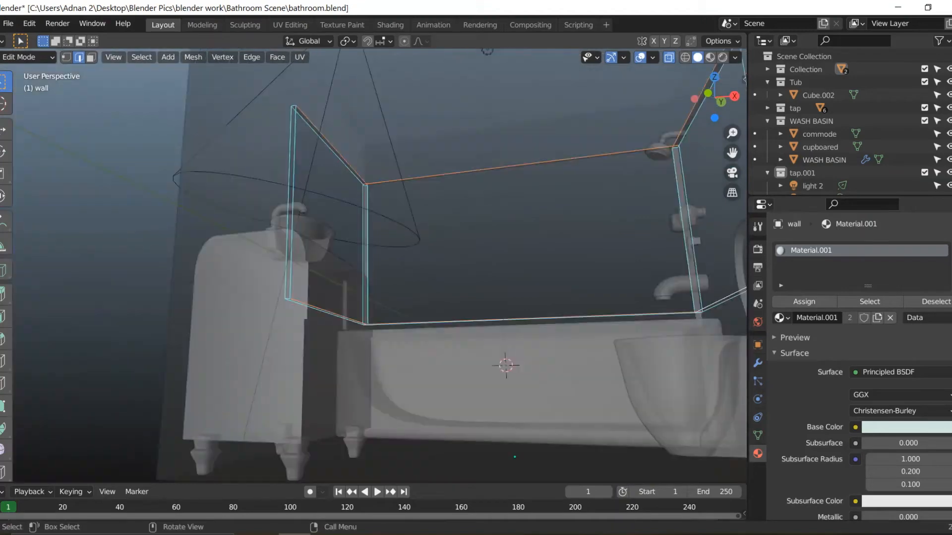
Step: Bevel the selected wall edges with a width of 0.028 m and 6 segments
key("KP_1")
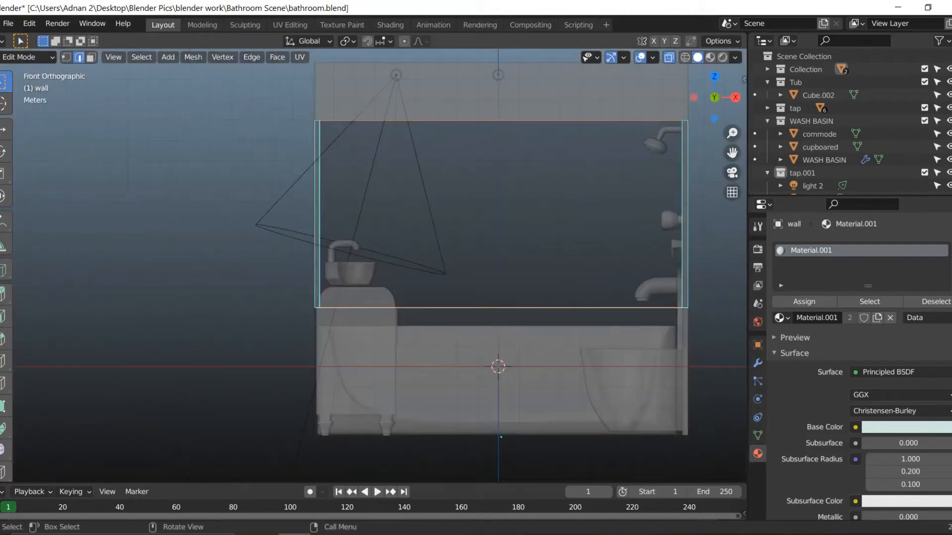
key("KP_3")
scroll(372, 265, "up", 5)
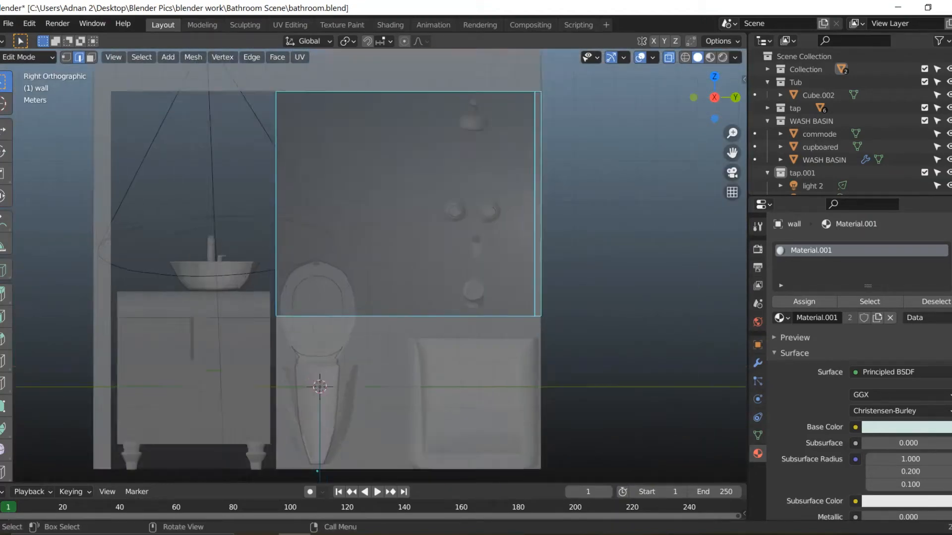
key("ctrl+b")
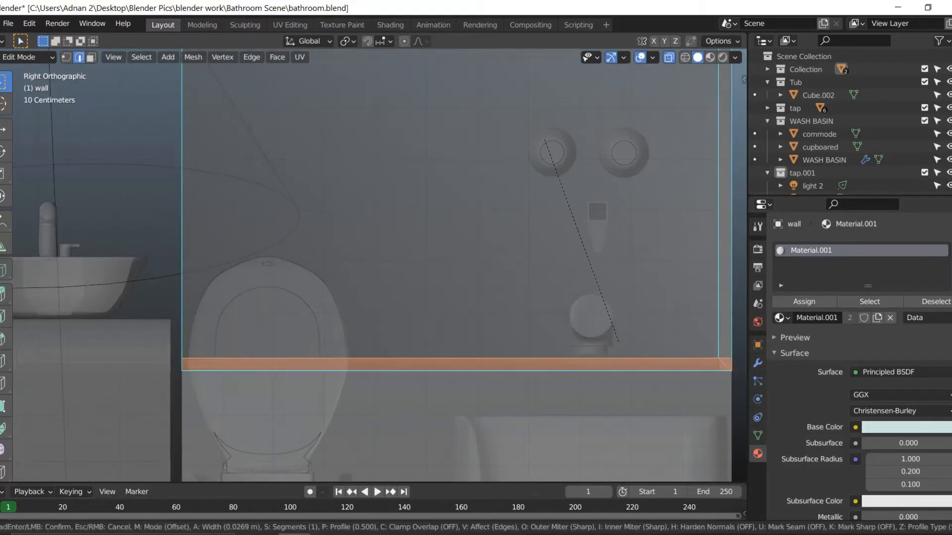
scroll(618, 342, "up", 5)
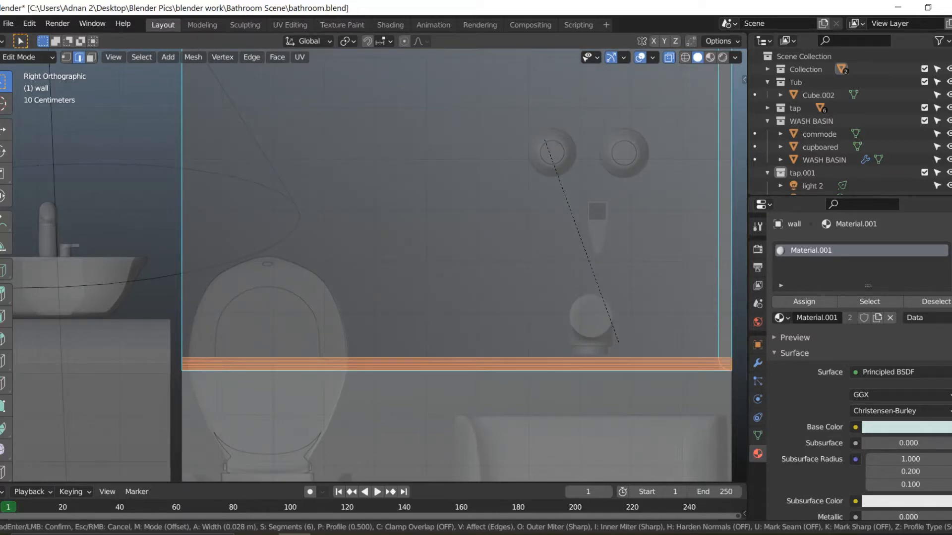
left_click(618, 342)
scroll(371, 268, "down", 5)
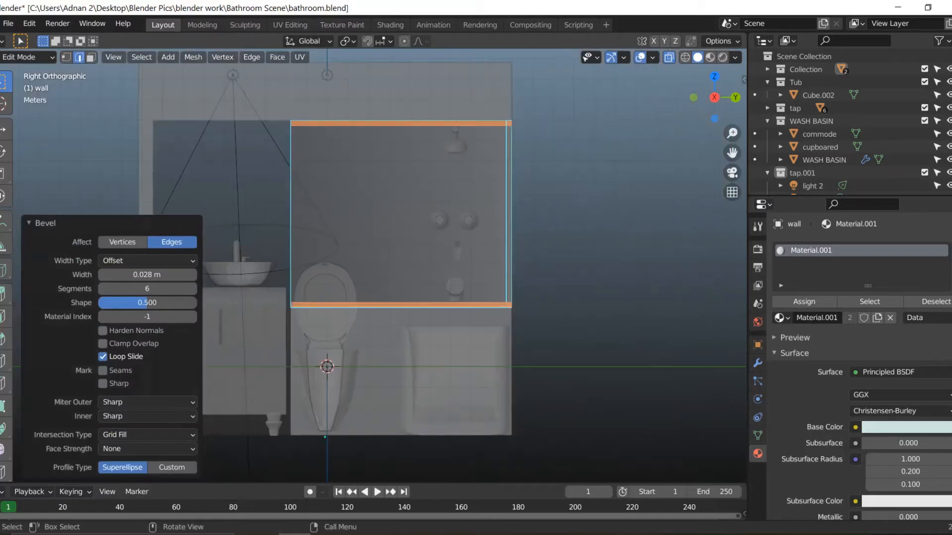
middle_click_drag(372, 268, 347, 248)
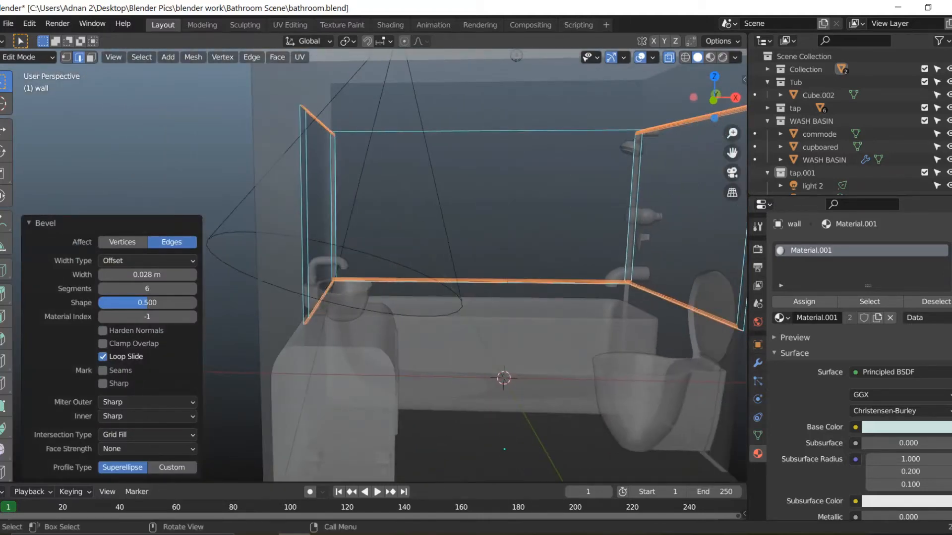
Step: Select the upper edge of the back wall panel and try to bevel it
key("alt+a")
left_click(484, 131)
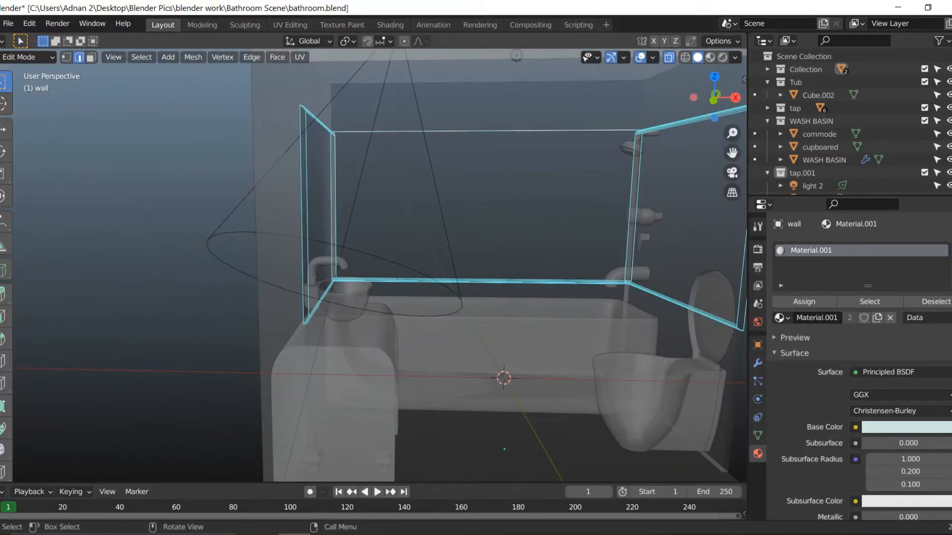
middle_click_drag(484, 149, 462, 199)
scroll(483, 113, "up", 5)
scroll(462, 198, "down", 5)
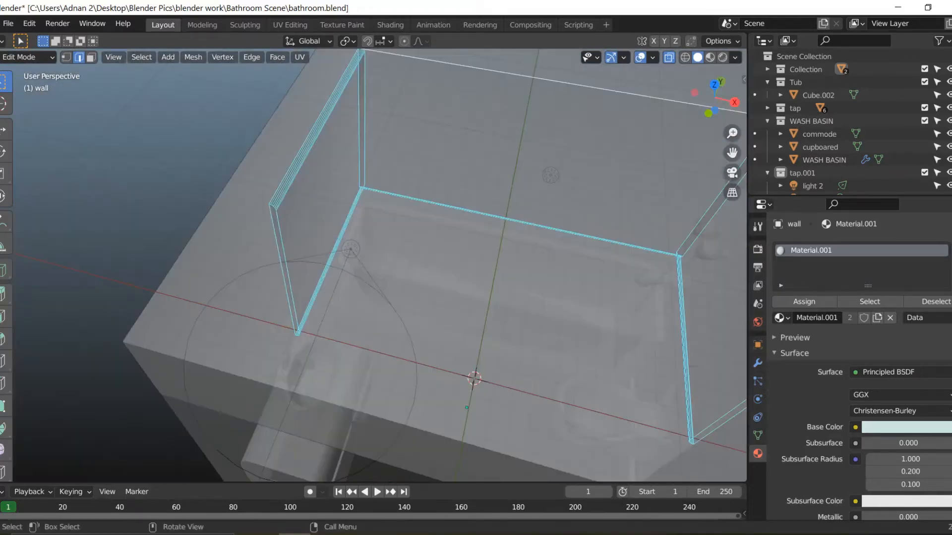
key("KP_7")
scroll(364, 266, "up", 5)
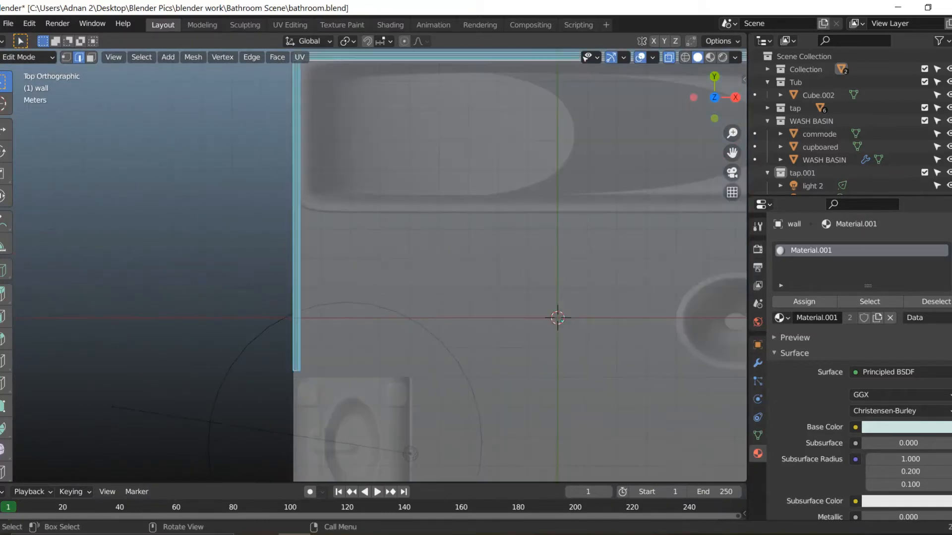
middle_click_drag(363, 266, 354, 165)
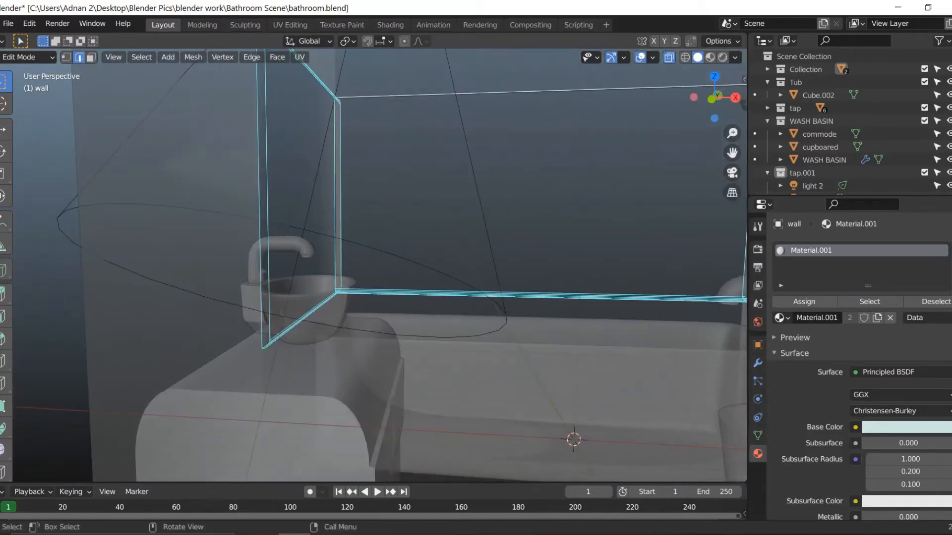
key("ctrl+b")
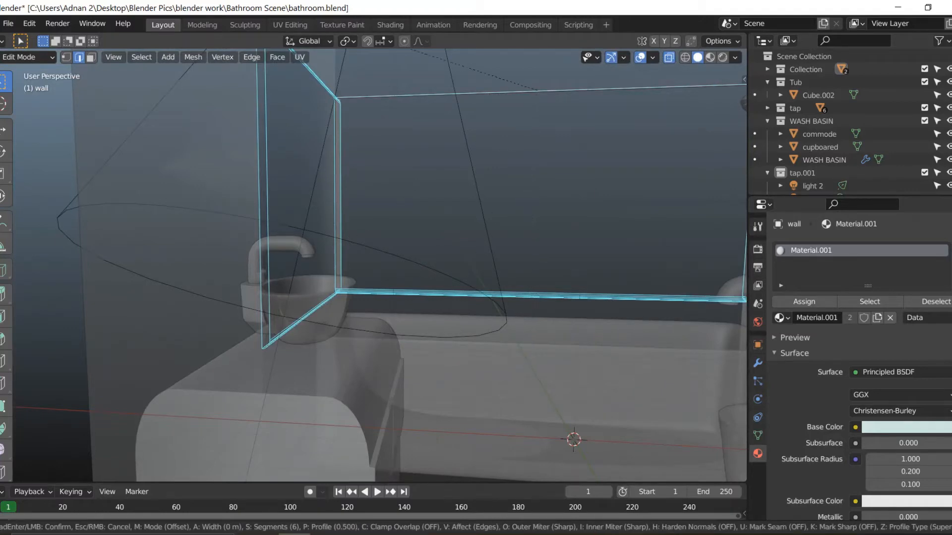
key("Escape")
Step: Try beveling the back panel's upper edge again while viewing the wall from the right side
middle_click_drag(377, 263, 376, 338)
middle_click_drag(396, 288, 385, 242)
key("KP_3")
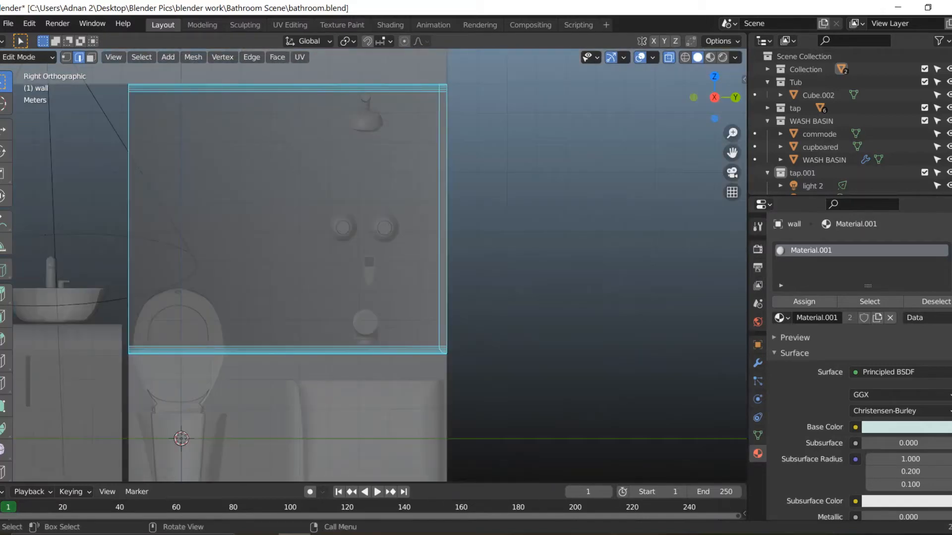
key("ctrl")
key("ctrl+b")
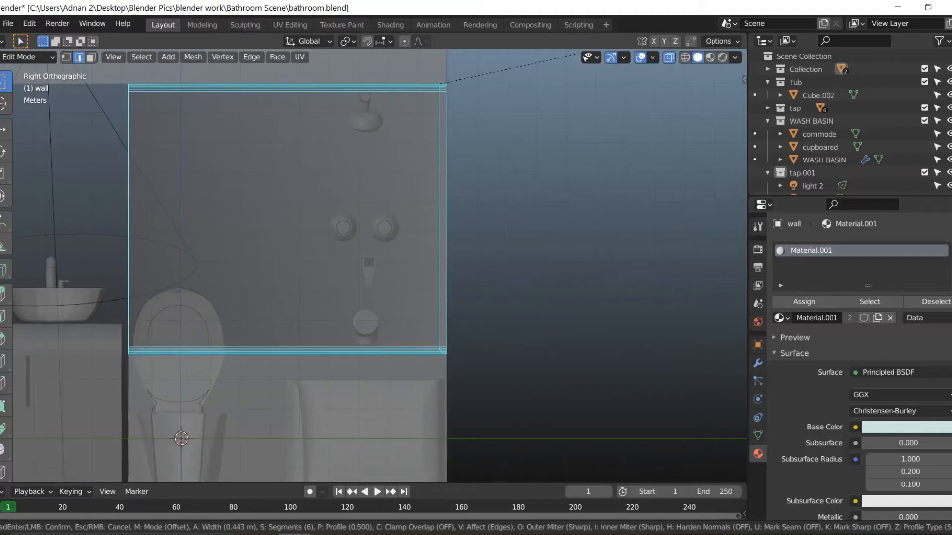
key("Escape")
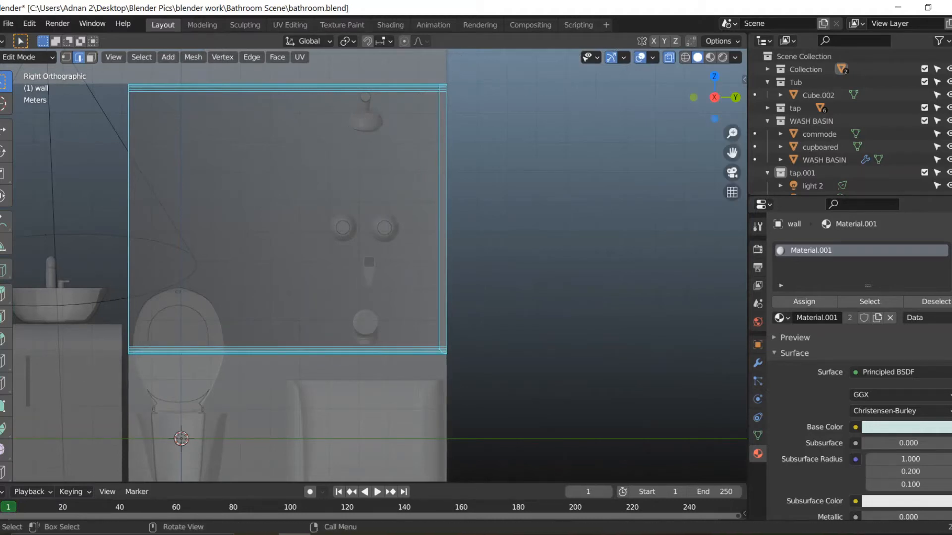
Step: Examine the beveled corners and edges of the wall panels up close and clear the edge selection
scroll(457, 147, "up", 6)
middle_click_drag(446, 148, 420, 405, "shift")
scroll(425, 389, "up", 4)
scroll(418, 424, "down", 3)
scroll(427, 423, "down", 3)
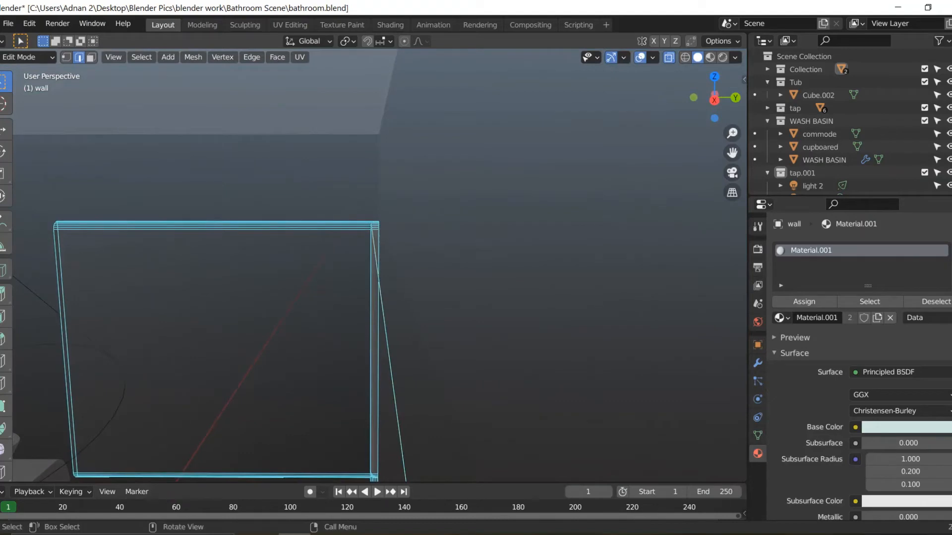
left_click(379, 382)
scroll(378, 382, "down", 5)
middle_click_drag(379, 381, 490, 376)
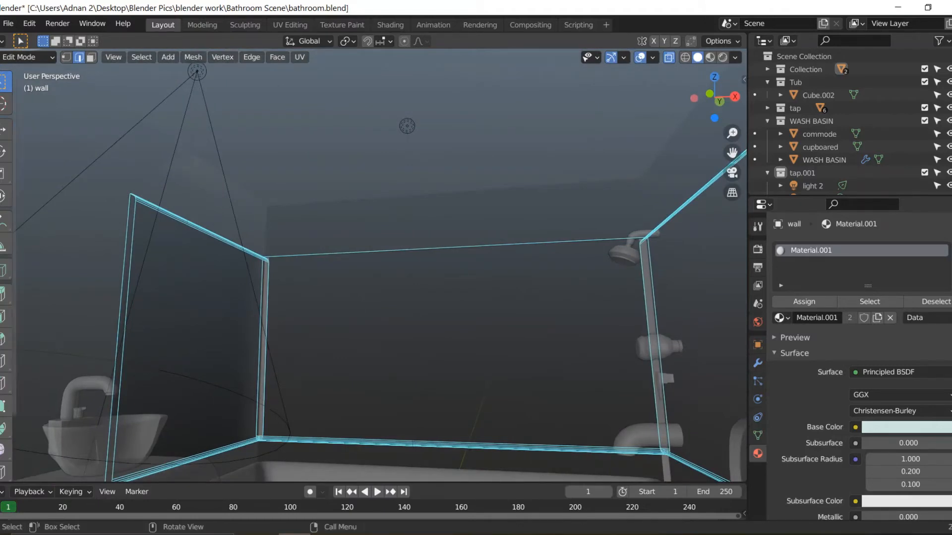
Step: Return to Object Mode and turn off X-ray display to check the rounded wall panels in solid shading
left_click(27, 57)
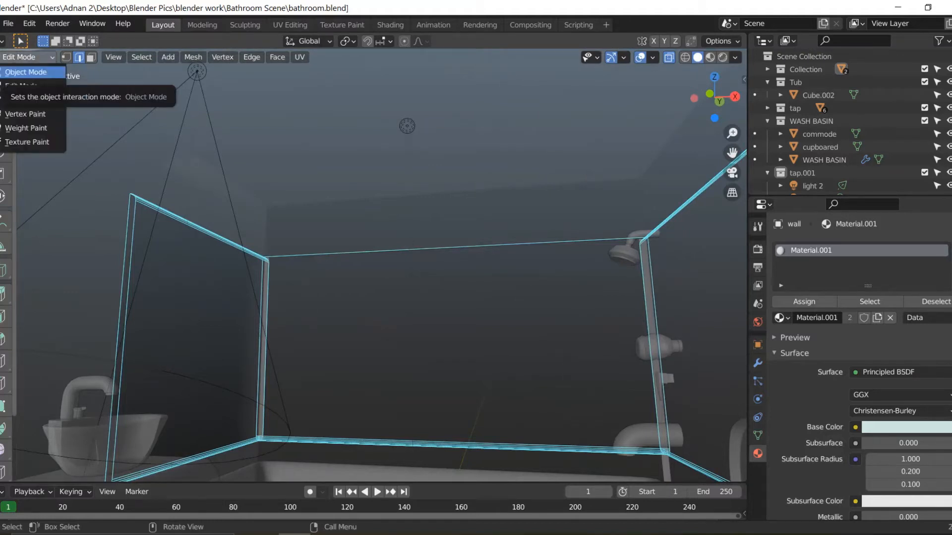
left_click(26, 71)
left_click(377, 307)
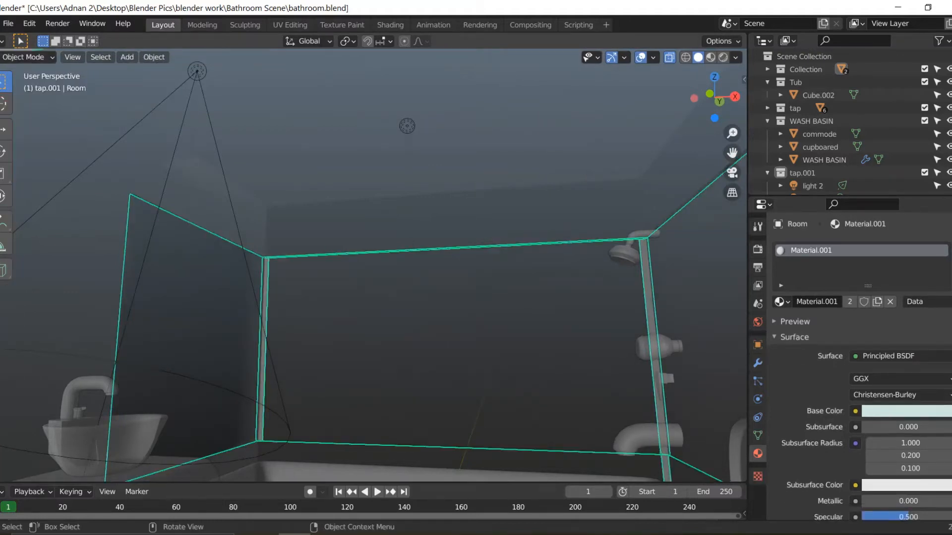
left_click(670, 57)
middle_click_drag(545, 198, 531, 214)
scroll(373, 265, "down", 6)
left_click(610, 198)
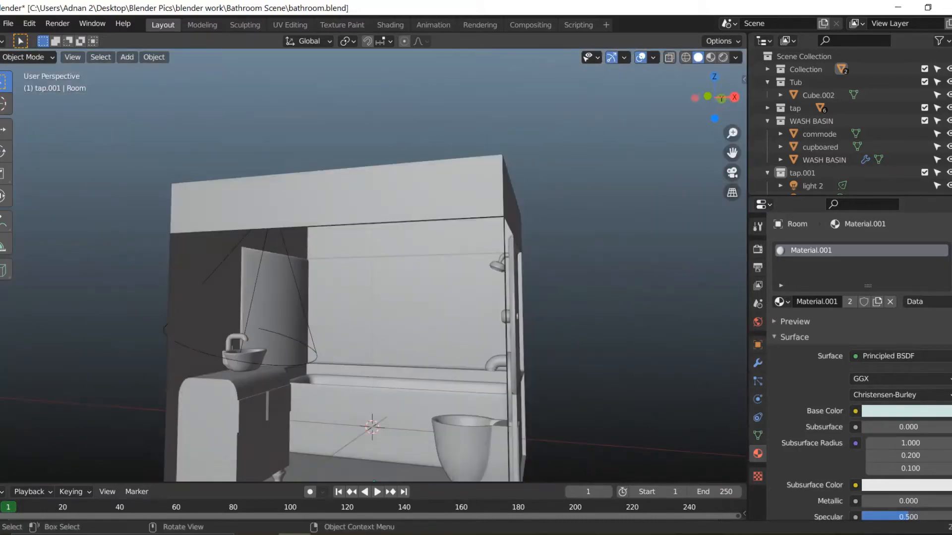
scroll(373, 265, "up", 8)
scroll(373, 265, "down", 2)
middle_click_drag(372, 265, 390, 118, "shift")
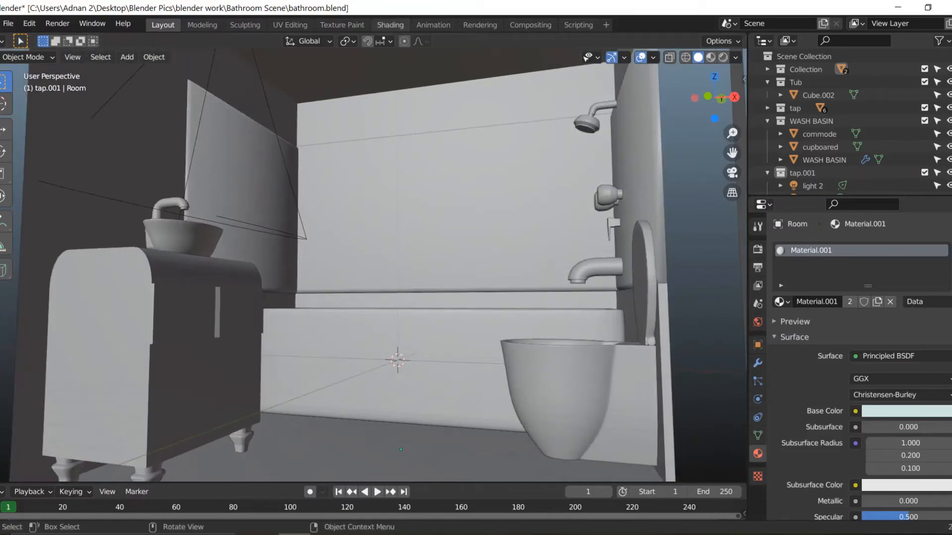
Step: Show the wall object's material nodes in the Shading workspace, enlarging the node editor and 3D view
left_click(390, 25)
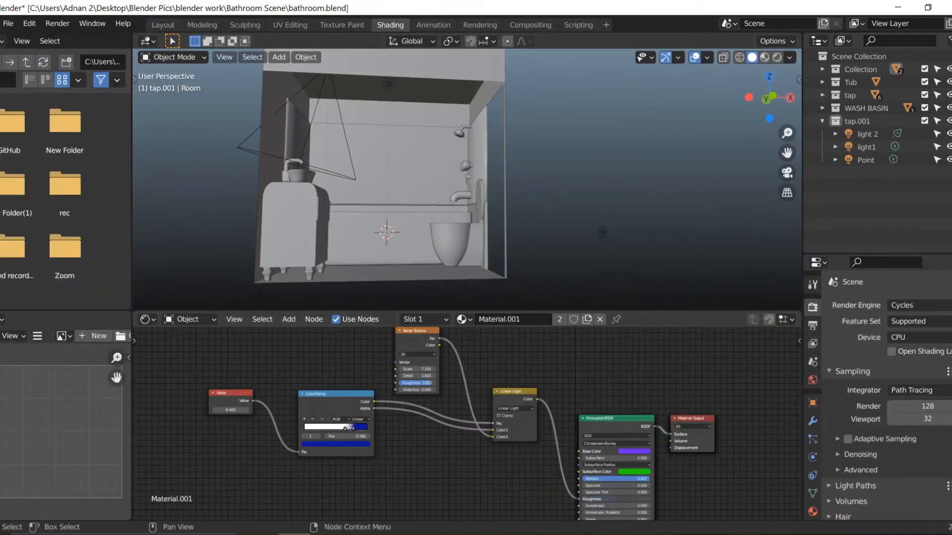
left_click_drag(132, 164, 36, 163)
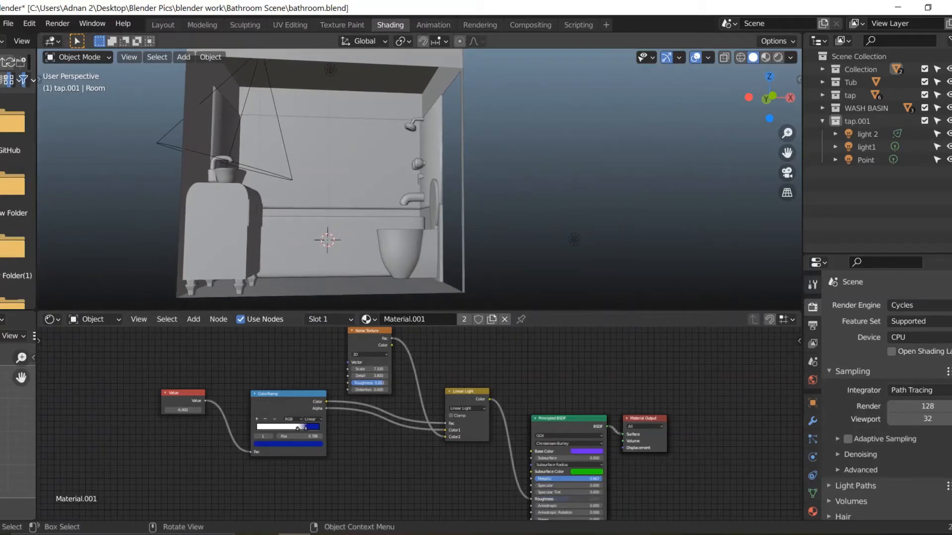
left_click(347, 149)
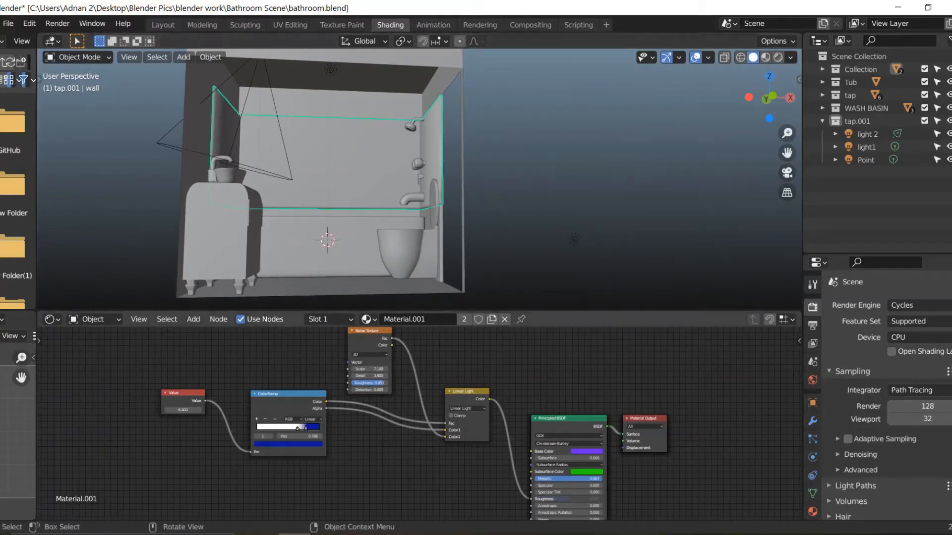
left_click_drag(396, 311, 396, 180)
middle_click_drag(422, 347, 383, 311)
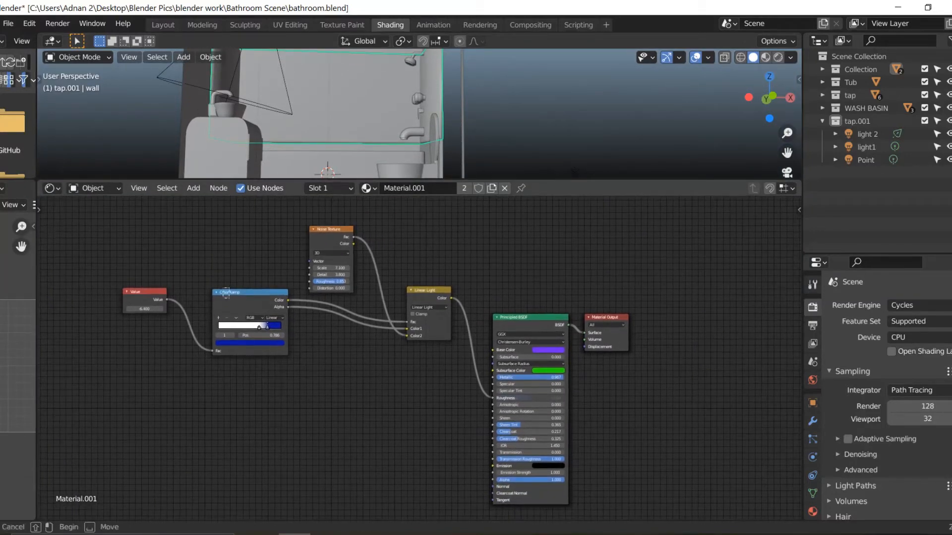
Step: Spread out the ColorRamp, Value, Noise Texture, Linear Light and purple Principled BSDF nodes of Material.001 toward the graph's left side
left_click_drag(251, 293, 217, 326)
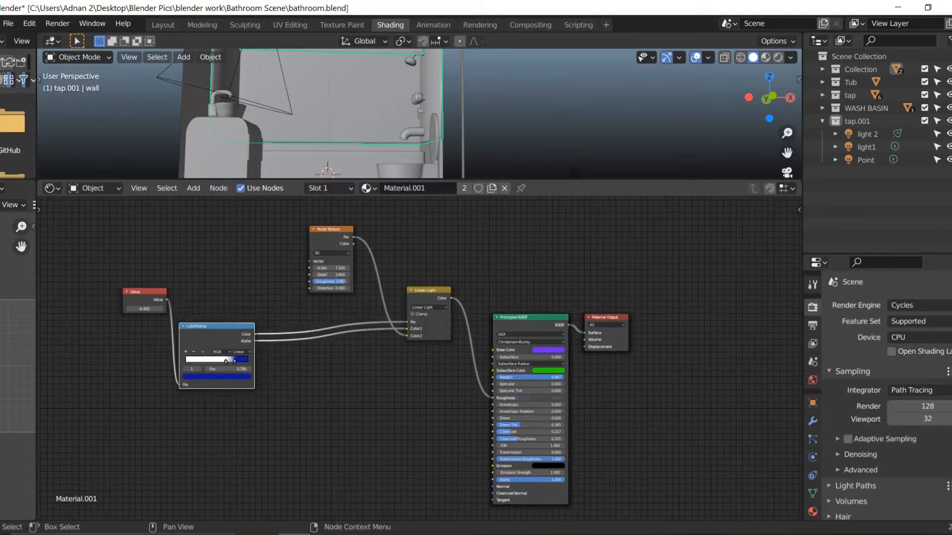
left_click_drag(144, 293, 118, 335)
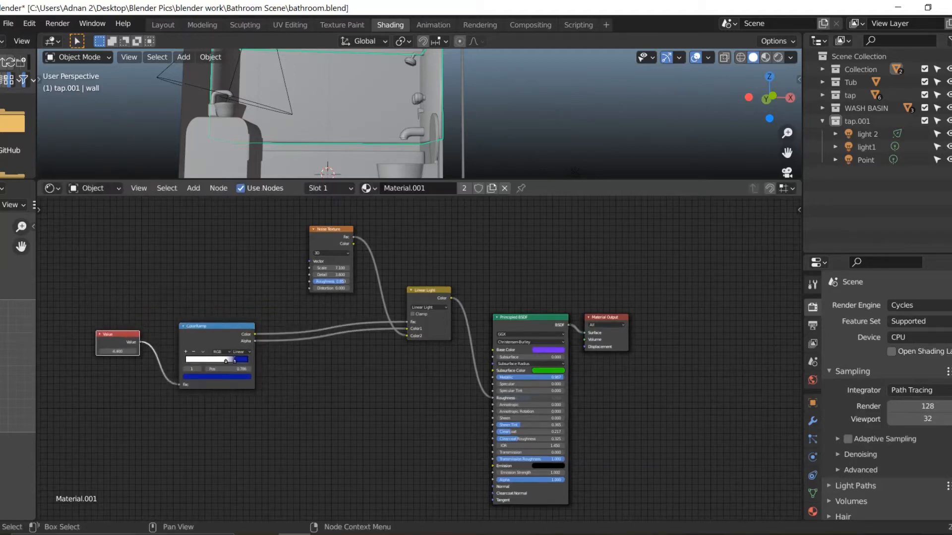
left_click_drag(331, 229, 230, 220)
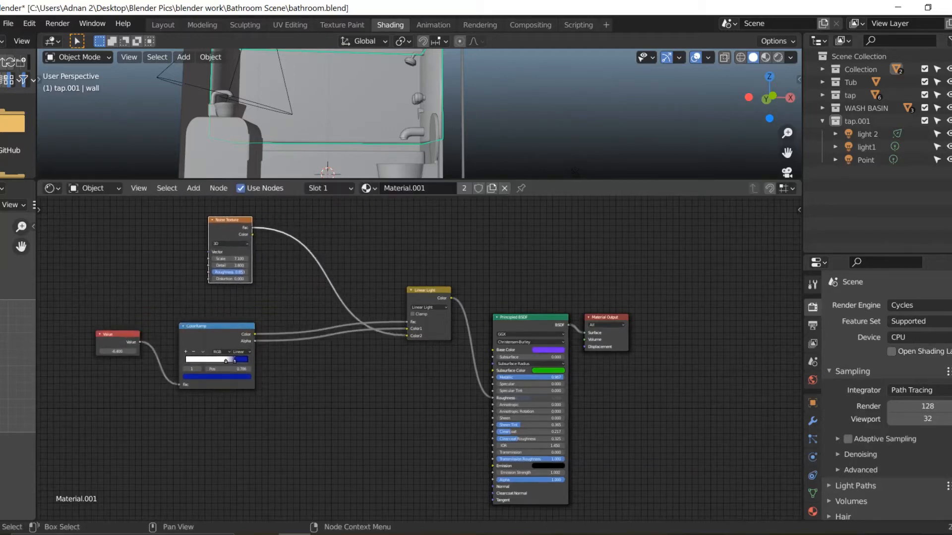
left_click_drag(428, 291, 316, 252)
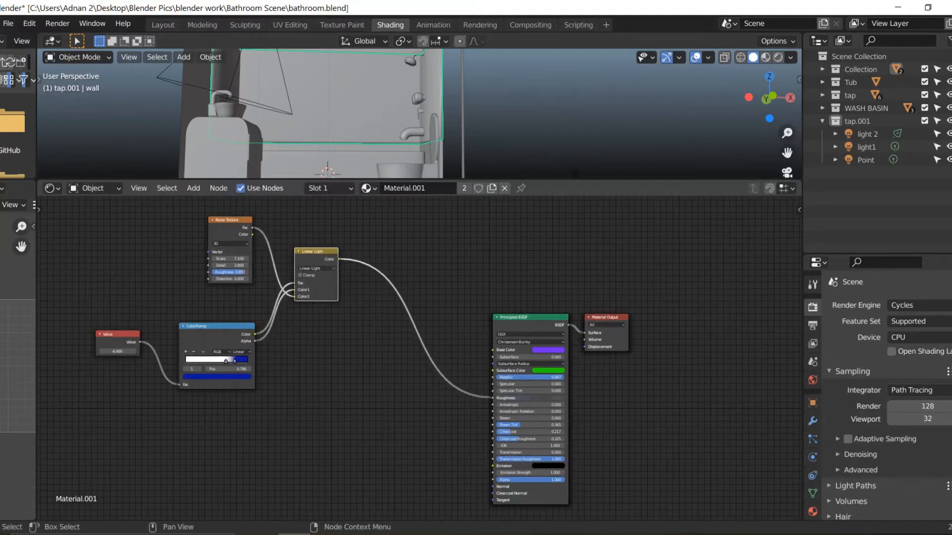
left_click_drag(526, 317, 402, 238)
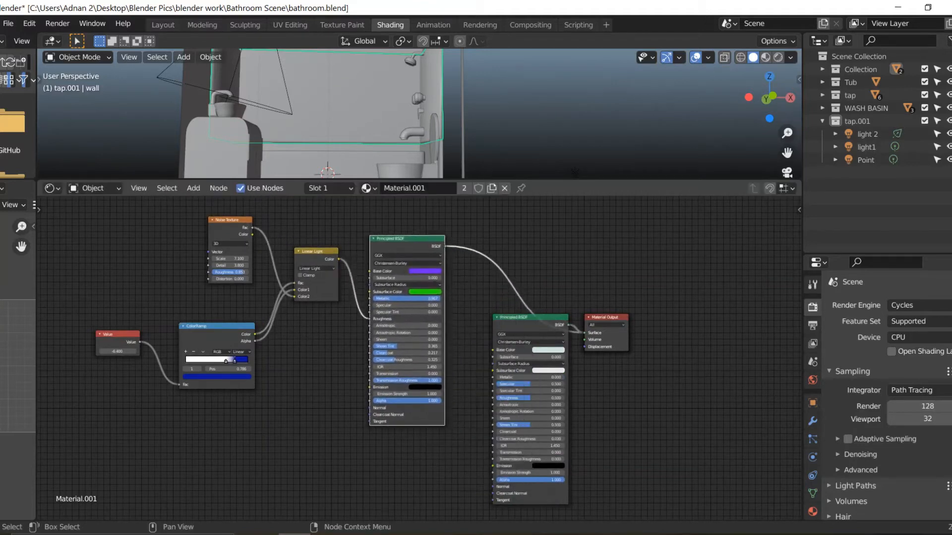
Step: Delete the spare Principled BSDF node with the pale base color, leaving the purple one connected to the output
right_click(533, 317)
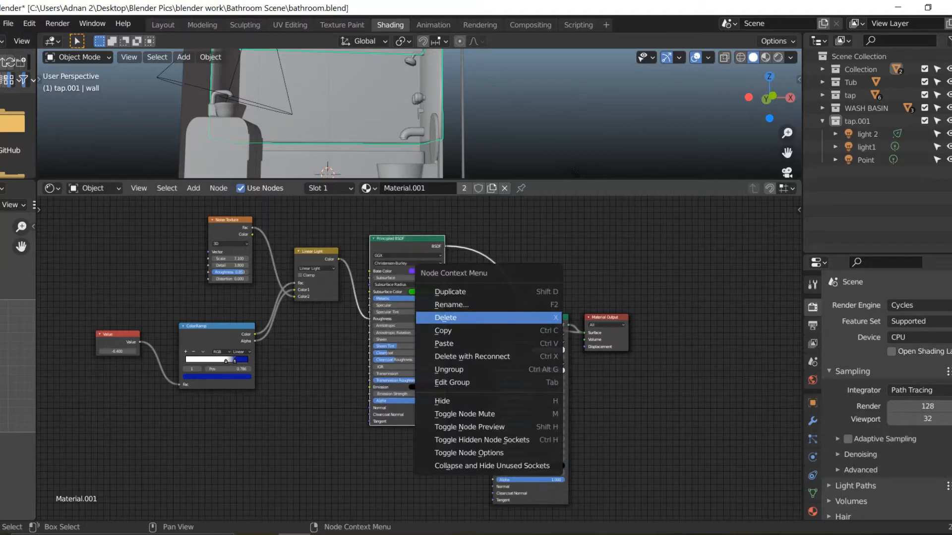
left_click(532, 318)
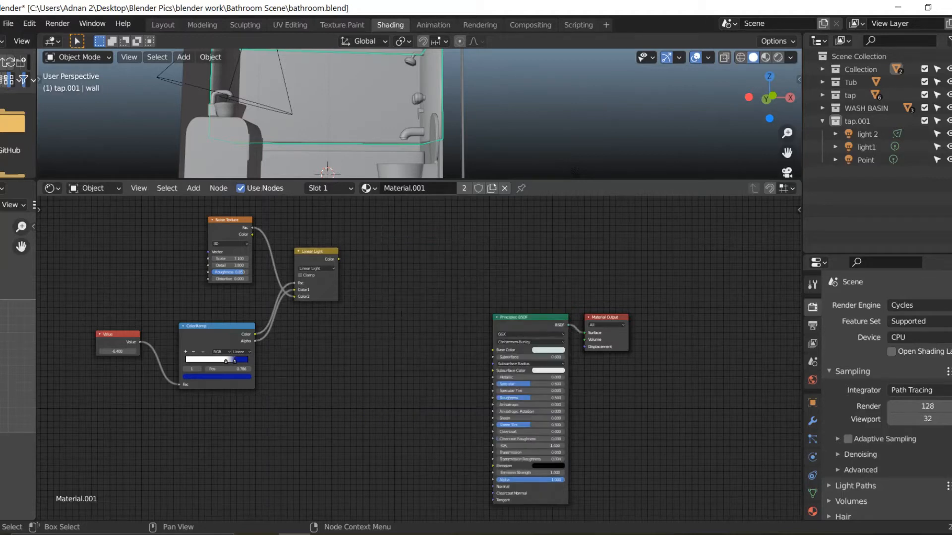
key("ctrl+z")
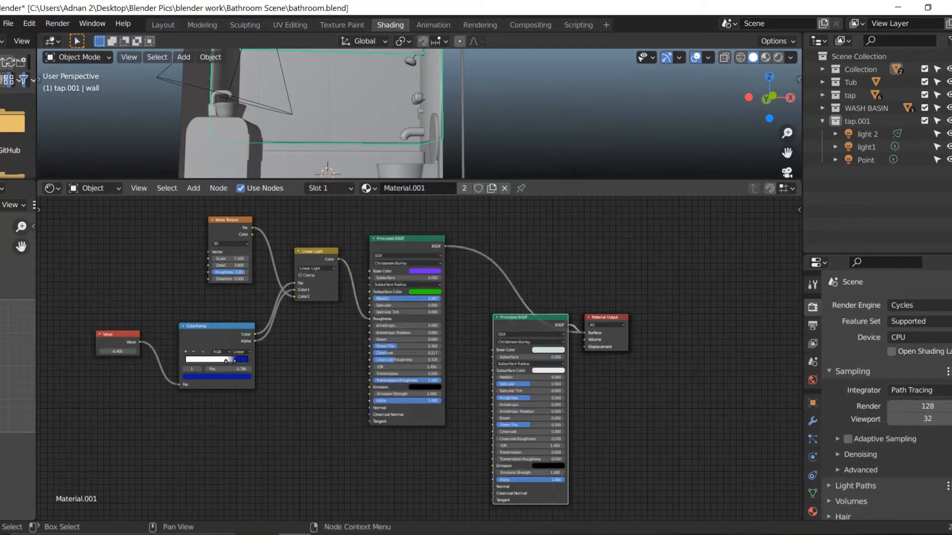
key("Delete")
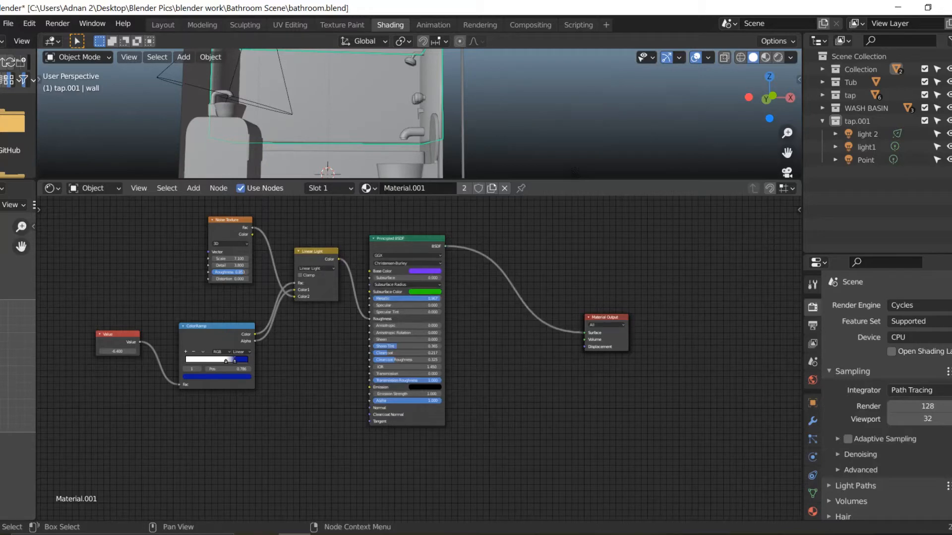
Step: Delete the unconnected extra Material Output node and place the connected one beside the purple Principled BSDF
key("shift+d")
key("Return")
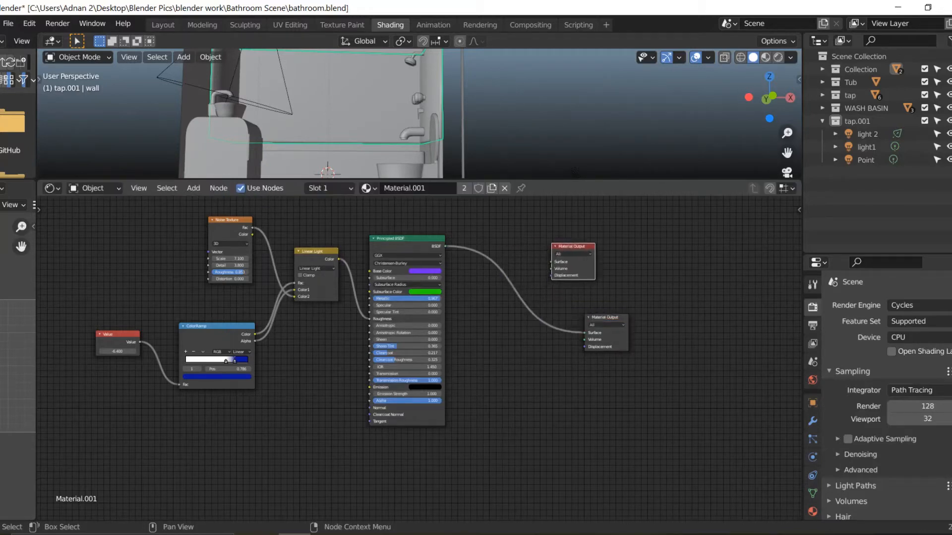
left_click_drag(607, 317, 555, 339)
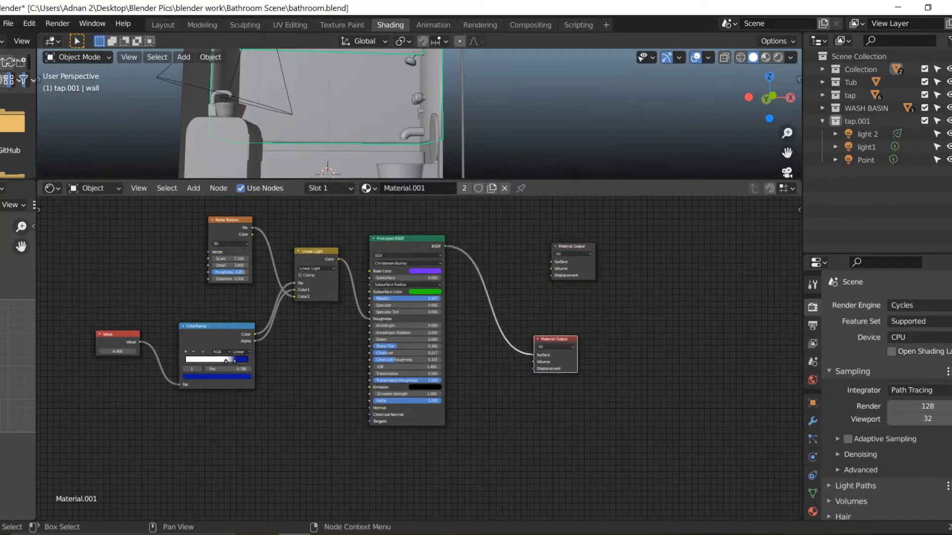
left_click(572, 247)
key("Delete")
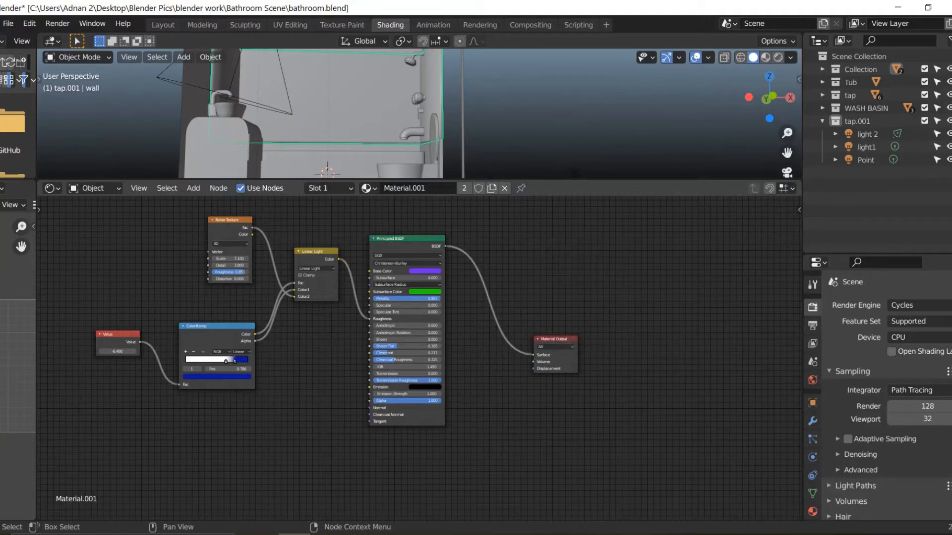
left_click_drag(555, 340, 505, 238)
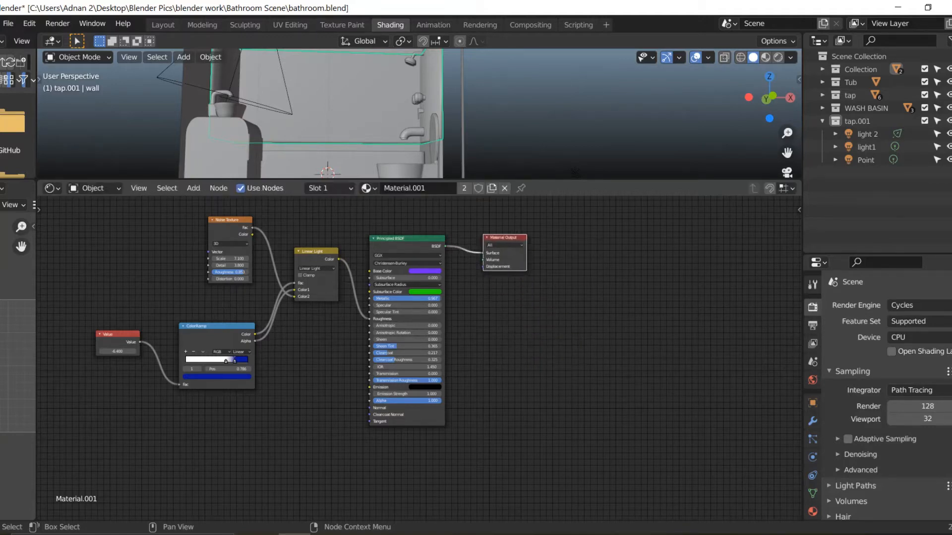
Step: Recolor Material.001's Principled BSDF with a light violet-blue base color (H 0.677, S 0.766) and a pale off-white subsurface color
middle_click_drag(575, 171, 566, 183)
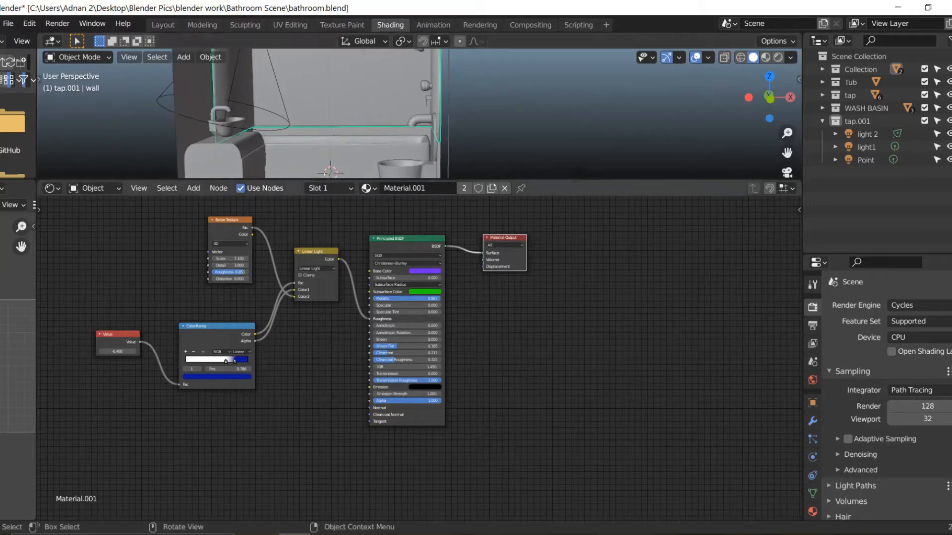
scroll(420, 358, "up", 3)
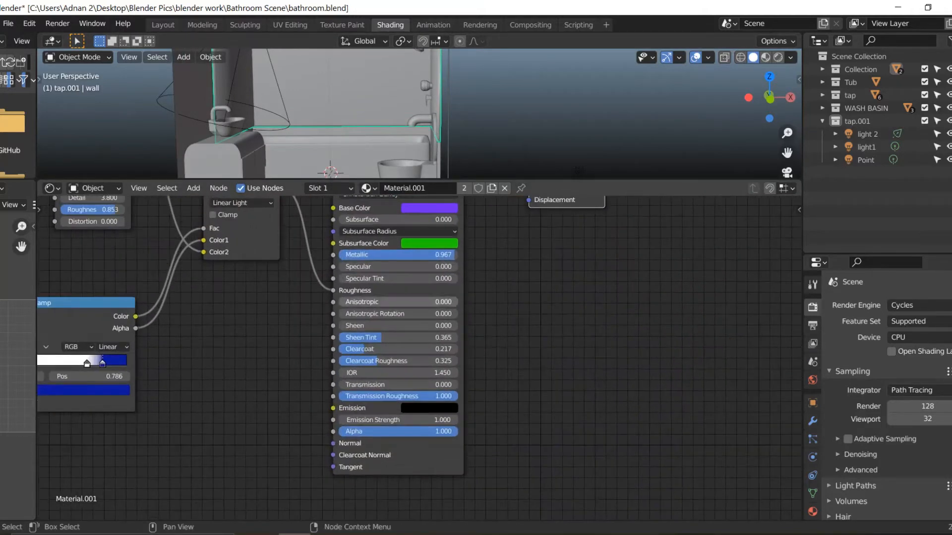
middle_click_drag(421, 358, 428, 445)
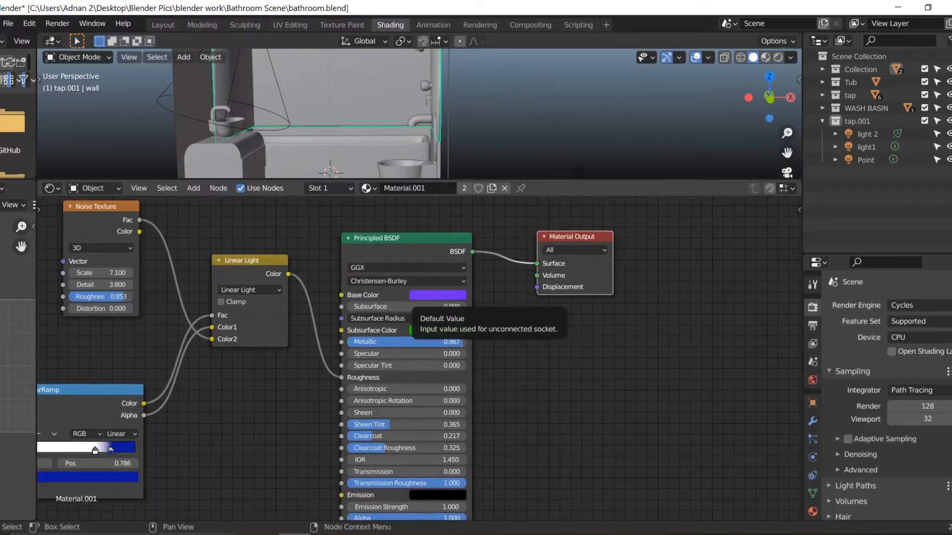
left_click(437, 295)
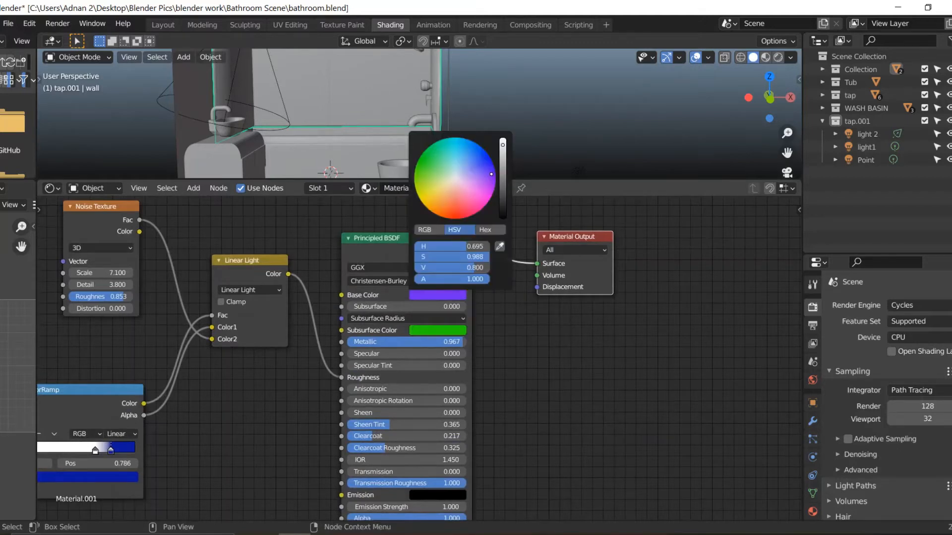
left_click_drag(457, 178, 470, 170)
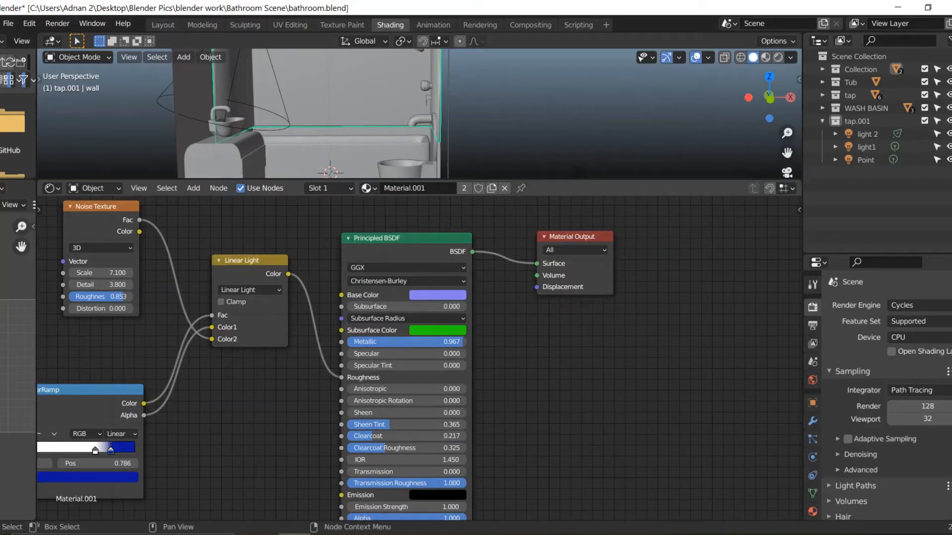
left_click(437, 330)
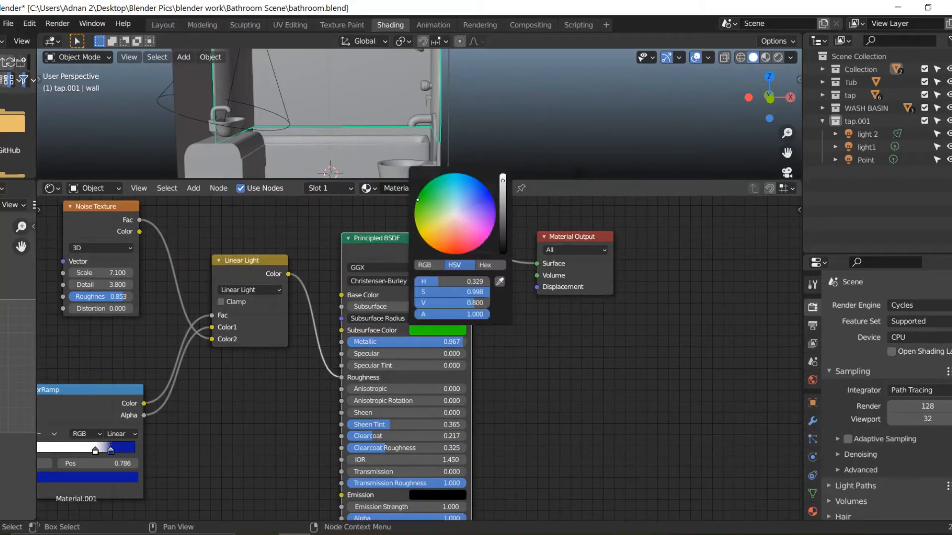
left_click(452, 213)
Step: Change the base color to a saturated blue (H 0.664, S 0.989, V 1.000) and preview the bathroom in an enlarged rendered 3D view
left_click(438, 295)
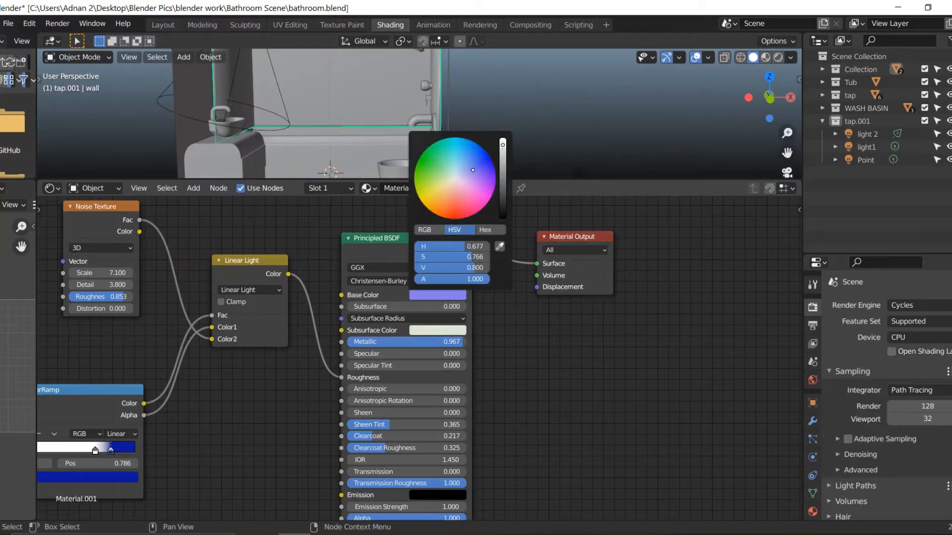
left_click_drag(473, 170, 484, 156)
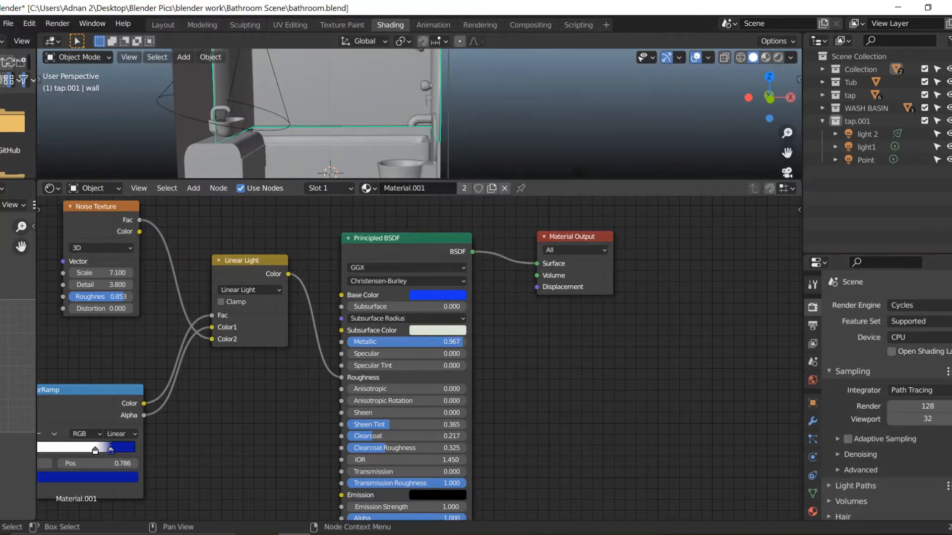
scroll(416, 357, "down", 2)
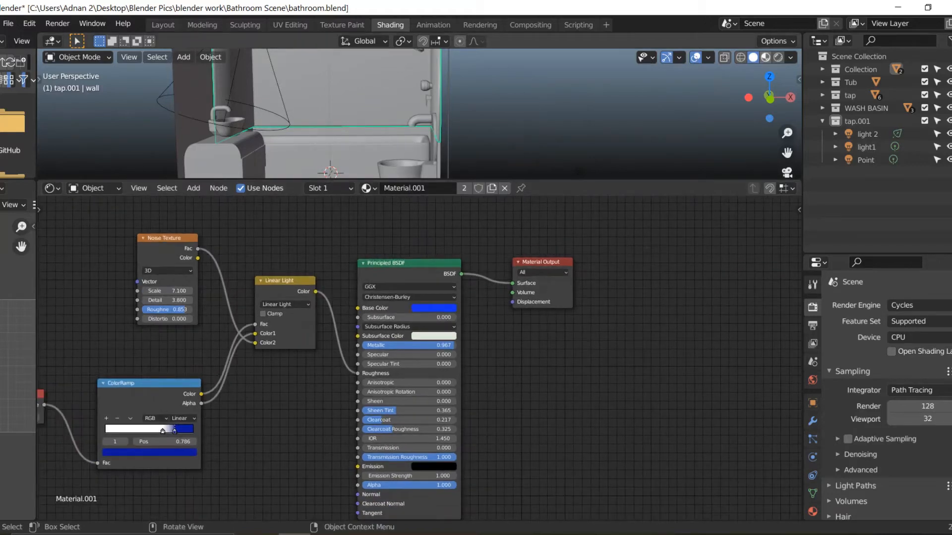
left_click(777, 57)
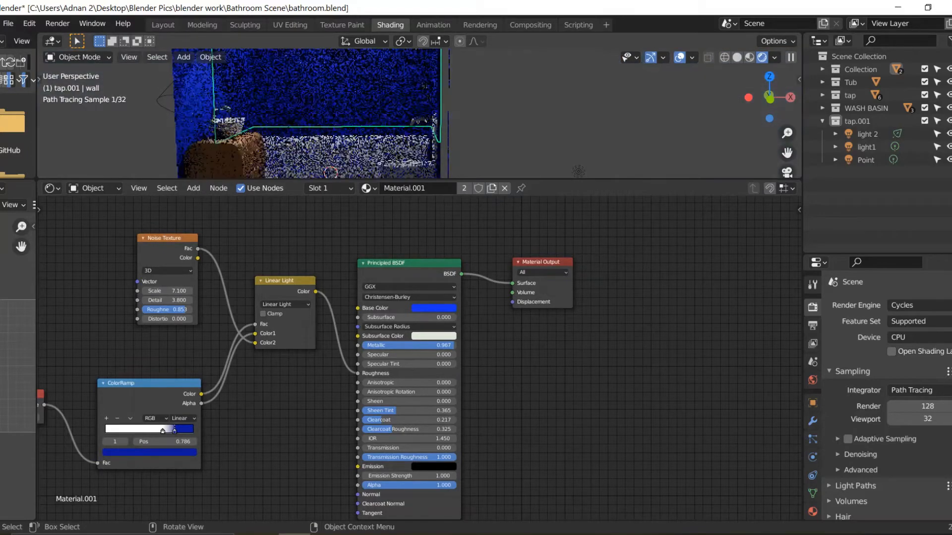
left_click_drag(545, 179, 545, 262)
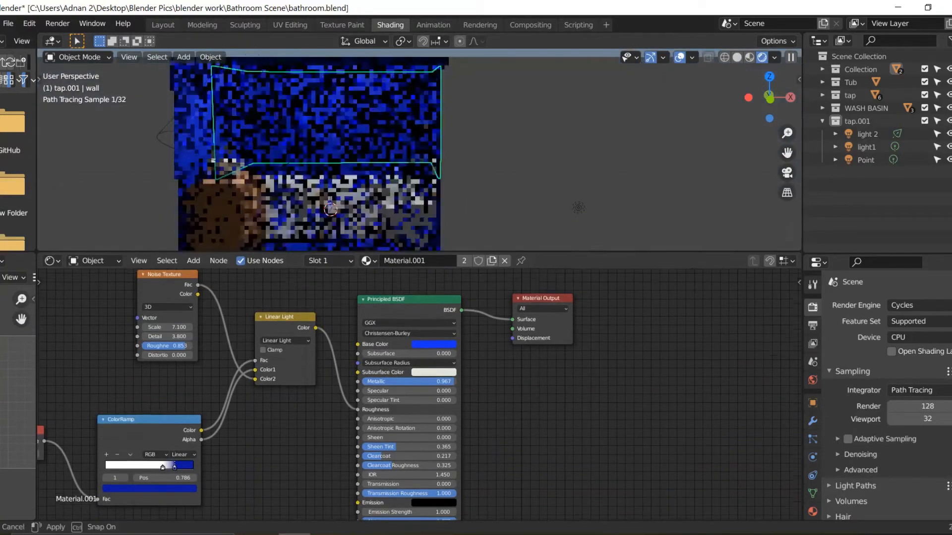
middle_click_drag(525, 199, 502, 180)
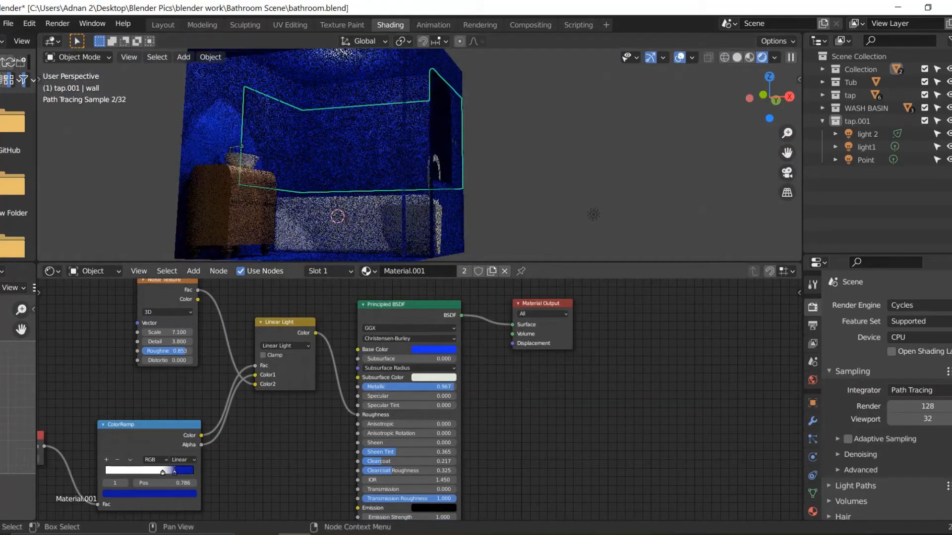
Step: Set the base color to light blue (H 0.576, S 0.671, V 1.000) and check the room's walls in a taller rendered view
left_click(434, 349)
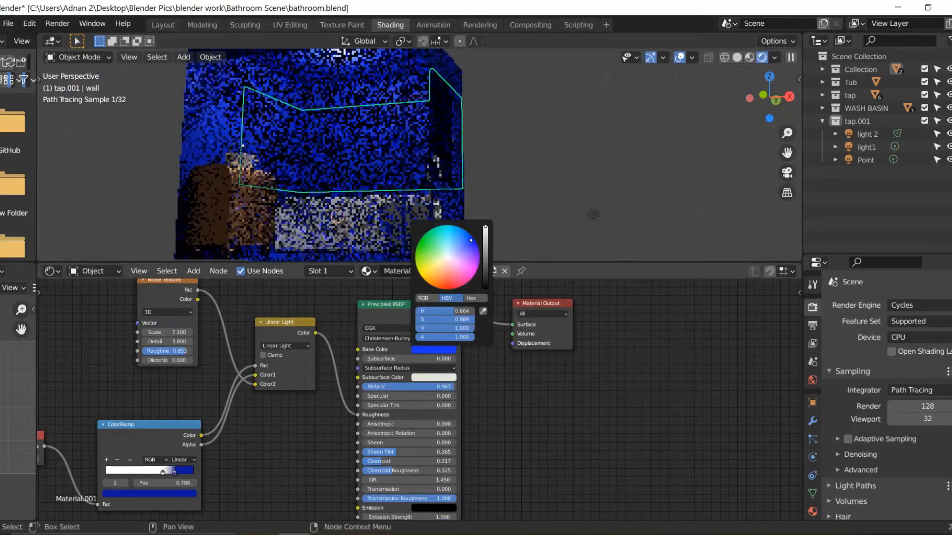
left_click_drag(470, 240, 452, 245)
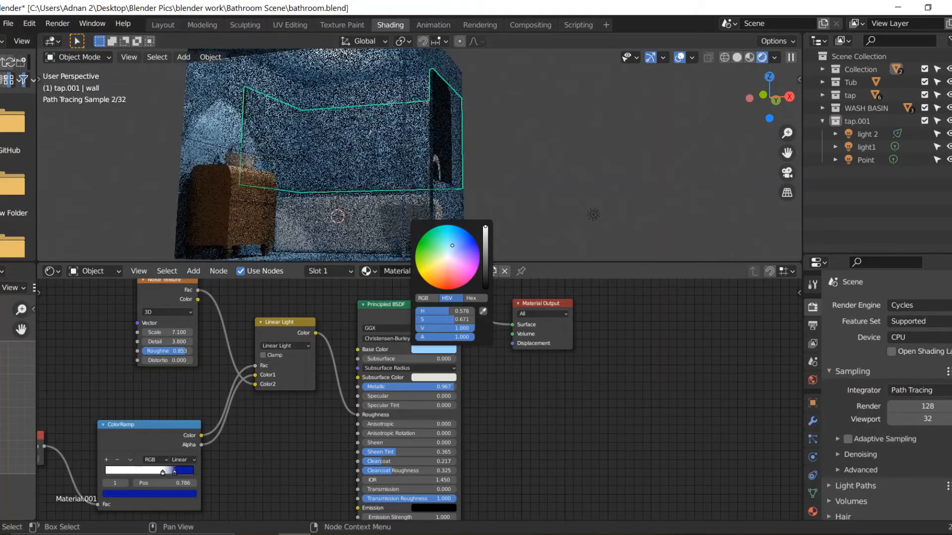
middle_click_drag(182, 134, 175, 130)
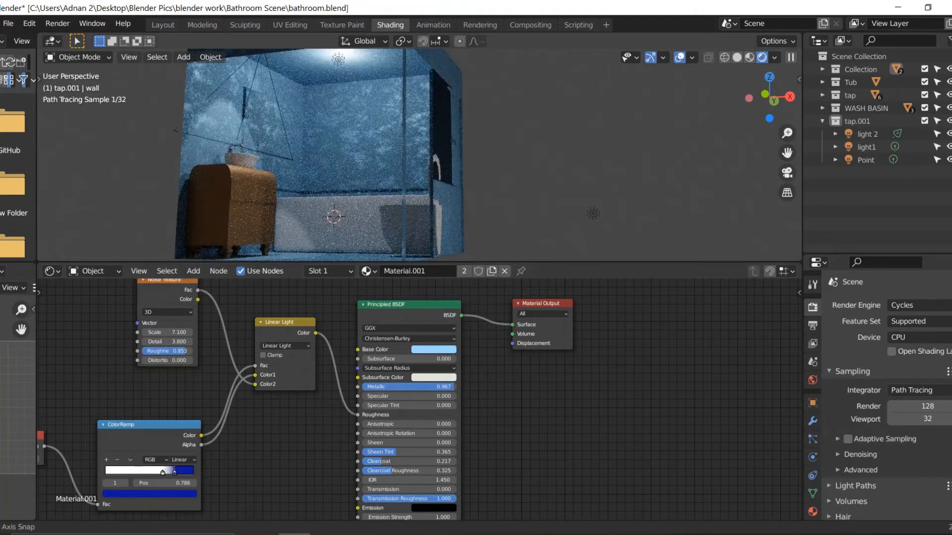
scroll(347, 149, "up", 4)
middle_click_drag(342, 149, 471, 203)
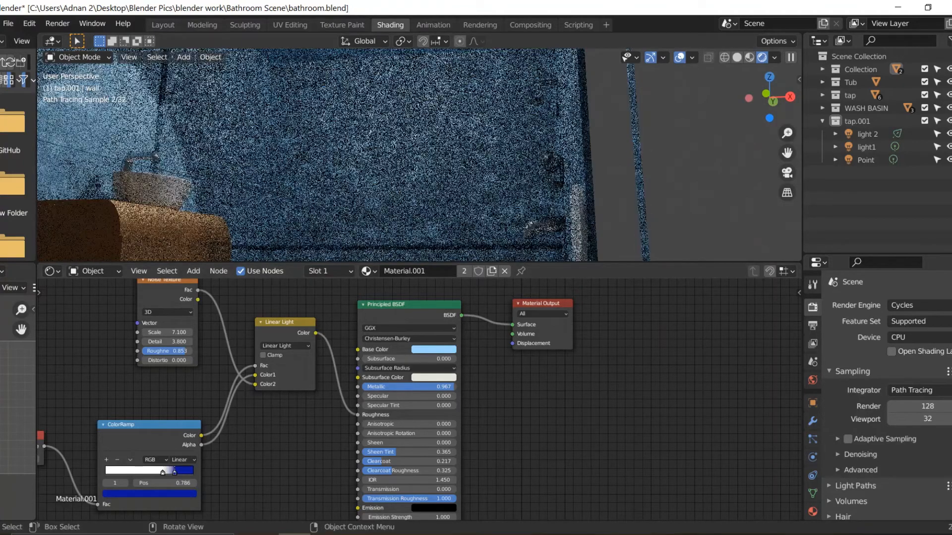
left_click_drag(471, 261, 471, 382)
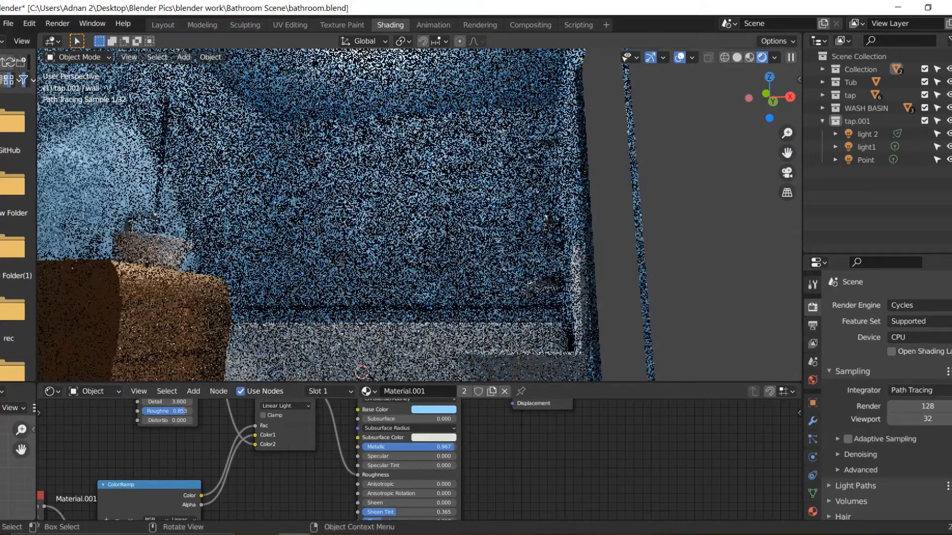
middle_click_drag(421, 223, 433, 226)
scroll(434, 226, "down", 2)
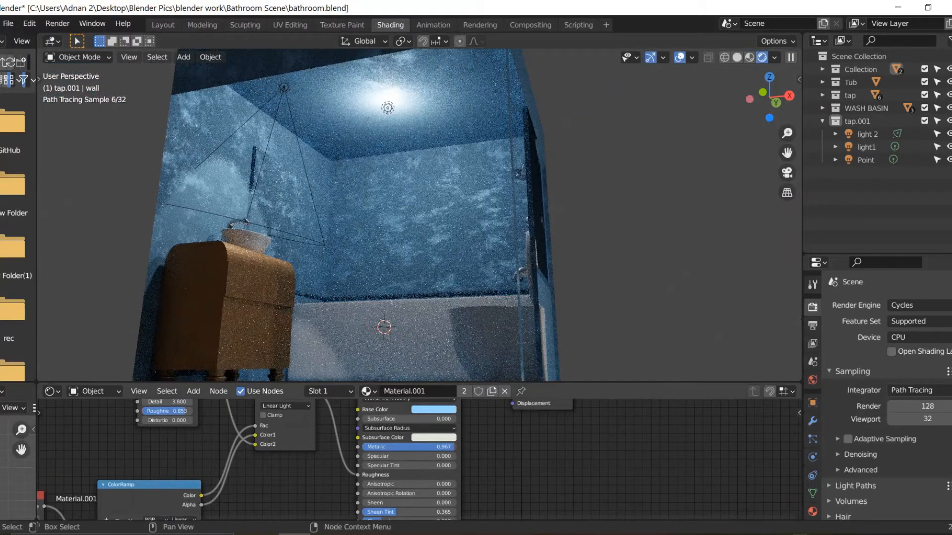
Step: Select the wall panel object above the tub and show its metal material nodes in an enlarged node editor
left_click(421, 243)
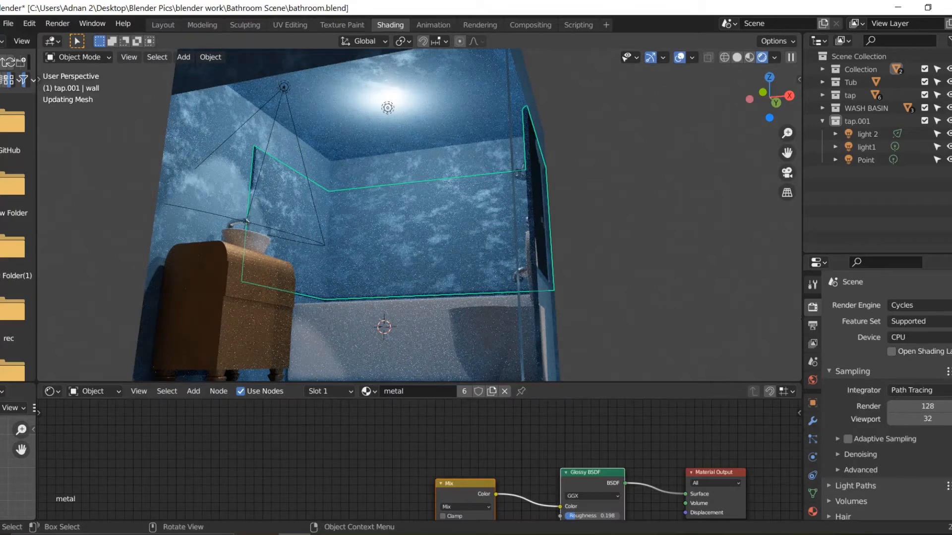
middle_click_drag(422, 243, 430, 243)
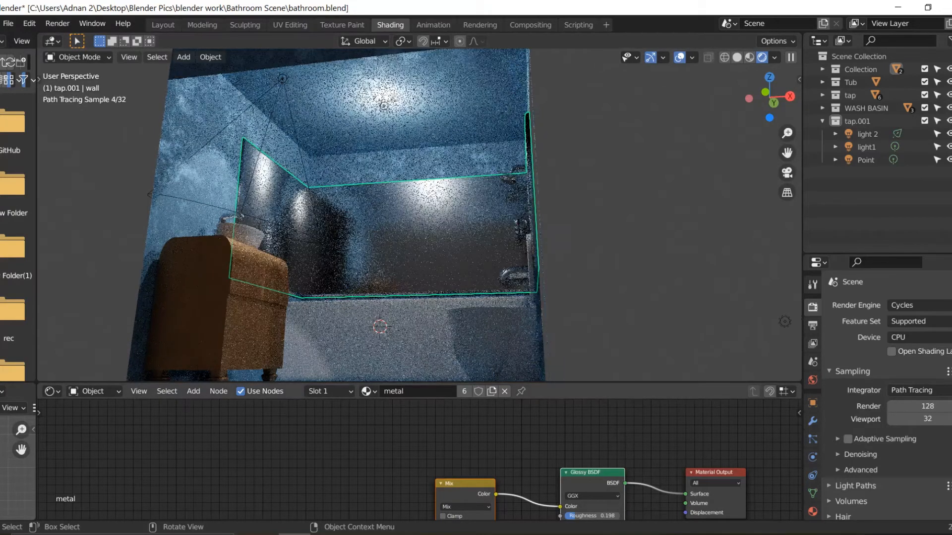
left_click_drag(421, 383, 421, 250)
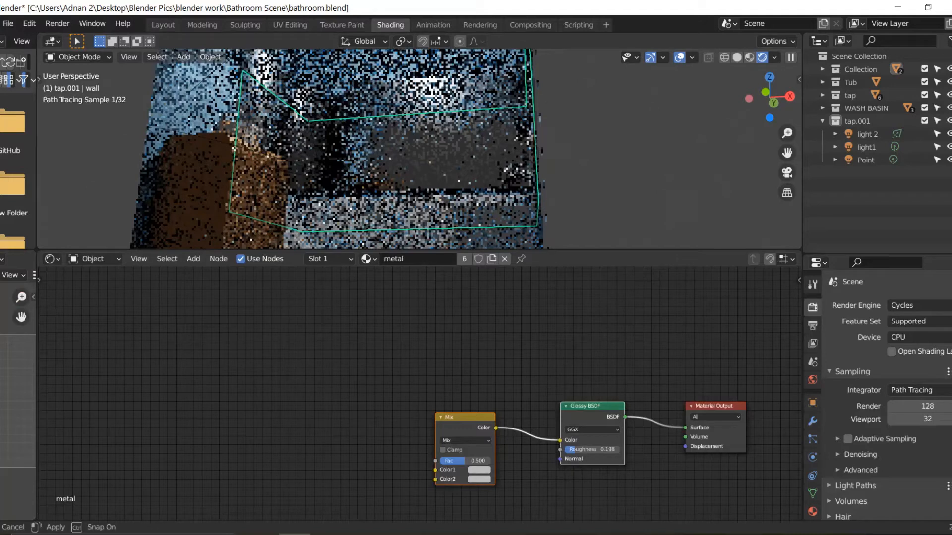
left_click_drag(421, 250, 421, 242)
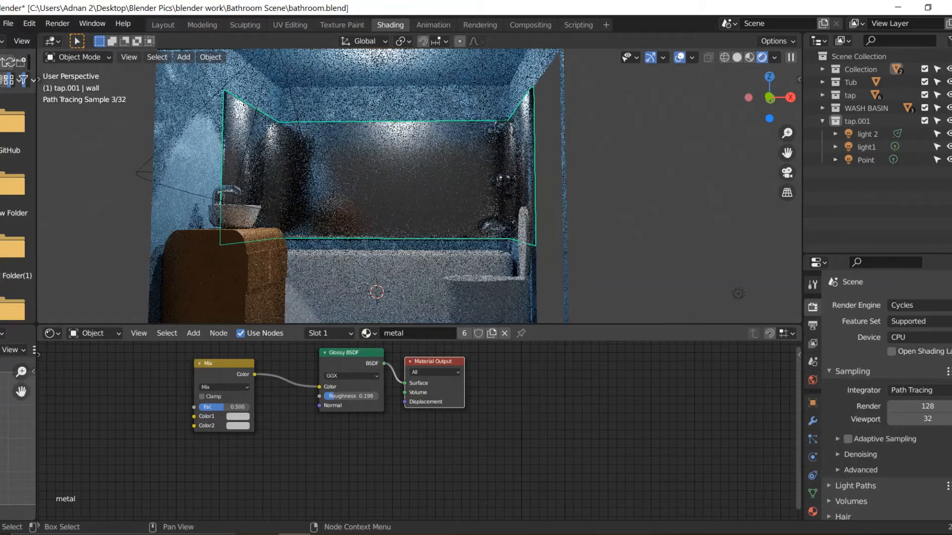
middle_click_drag(376, 188, 356, 188)
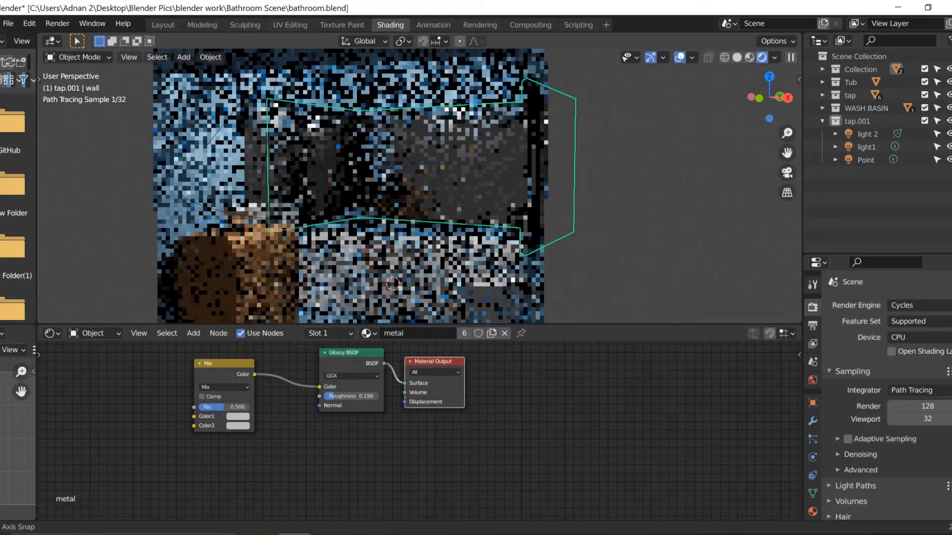
middle_click_drag(412, 184, 434, 192)
scroll(433, 192, "down", 2)
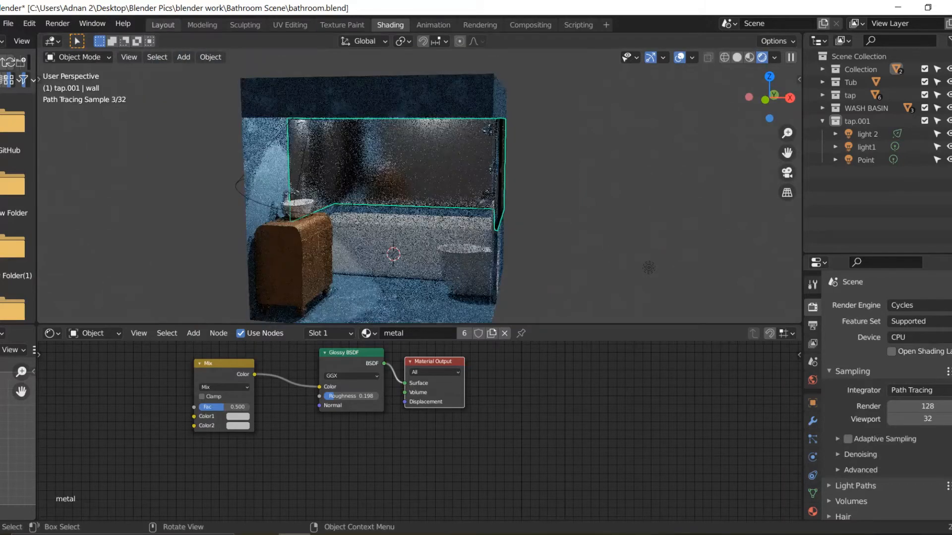
left_click(163, 25)
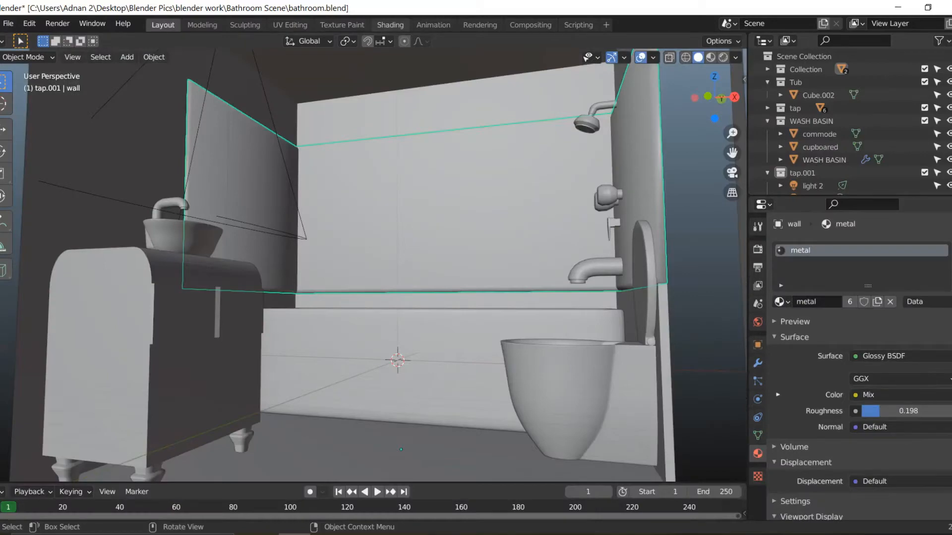
left_click(390, 25)
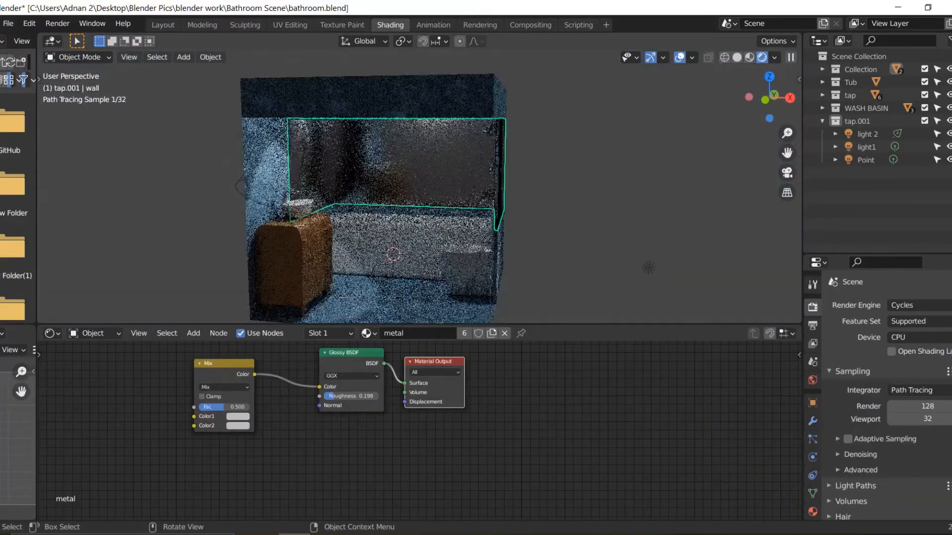
scroll(420, 187, "up", 4)
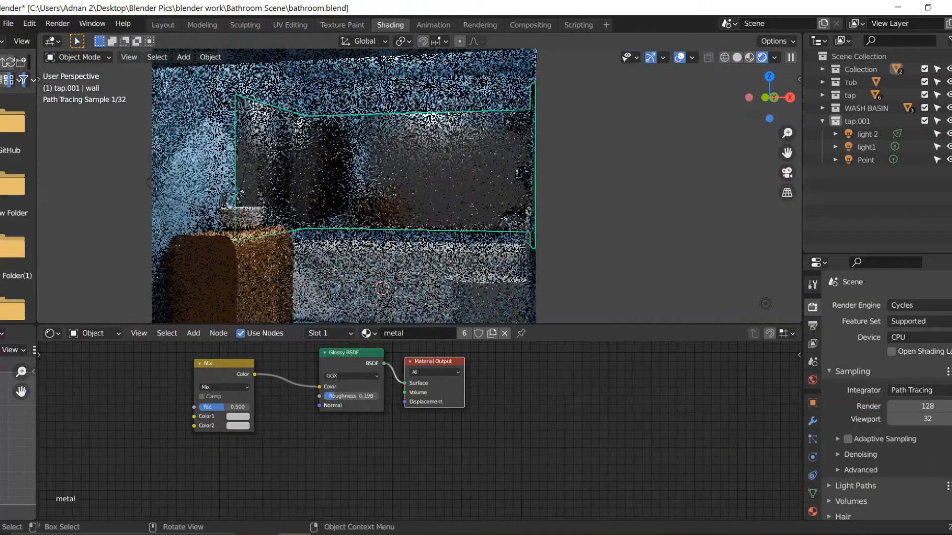
Step: Select the cupboard under the wash basin and examine its walls material nodes in an enlarged node editor
left_click(250, 281)
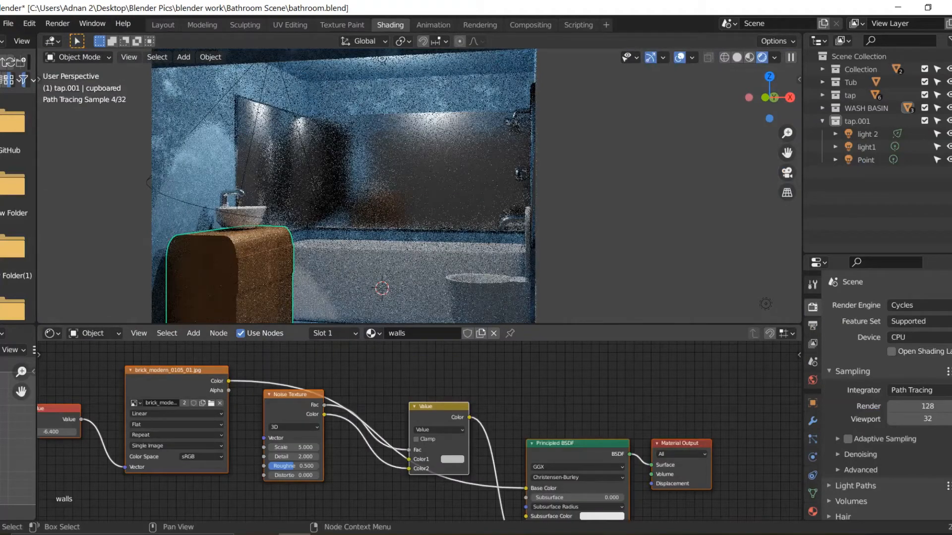
middle_click_drag(367, 436, 429, 433)
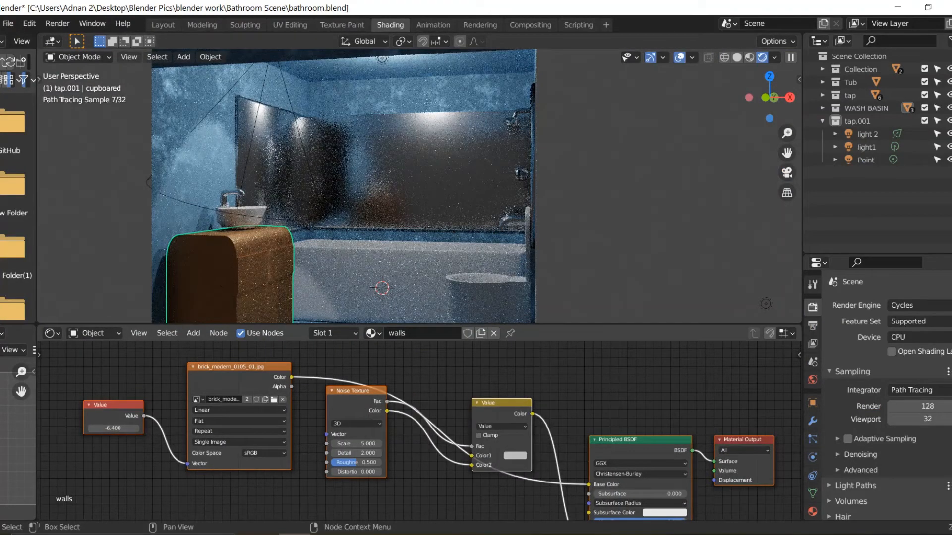
left_click_drag(426, 325, 427, 195)
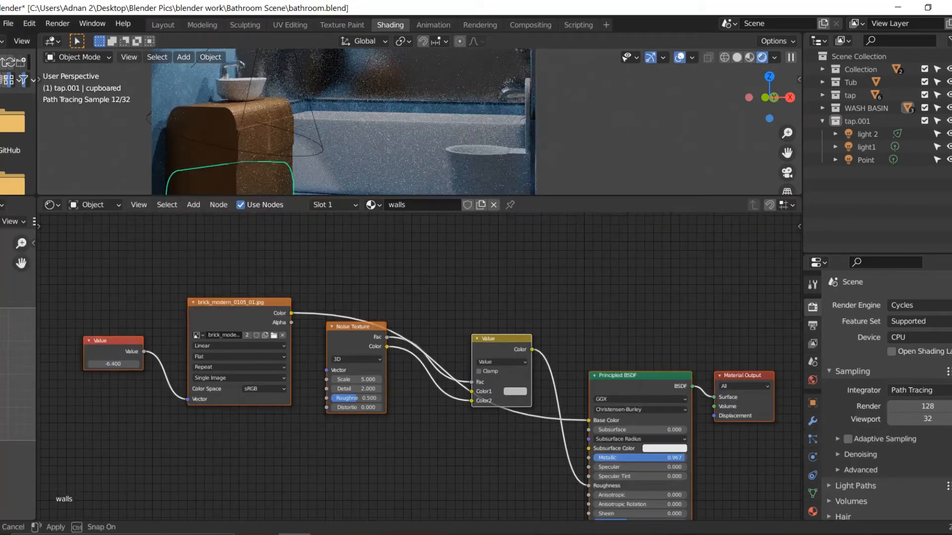
left_click_drag(426, 196, 427, 192)
scroll(419, 357, "down", 3)
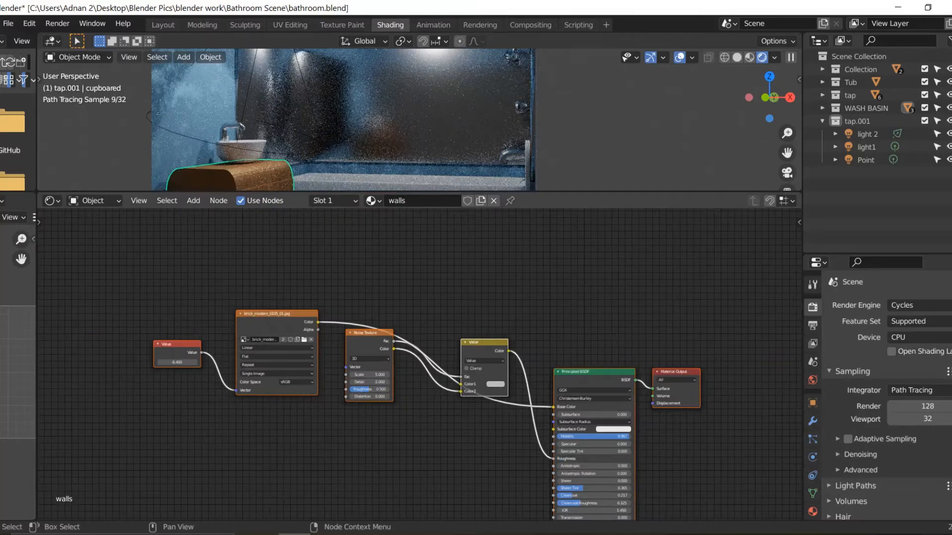
middle_click_drag(446, 436, 401, 359)
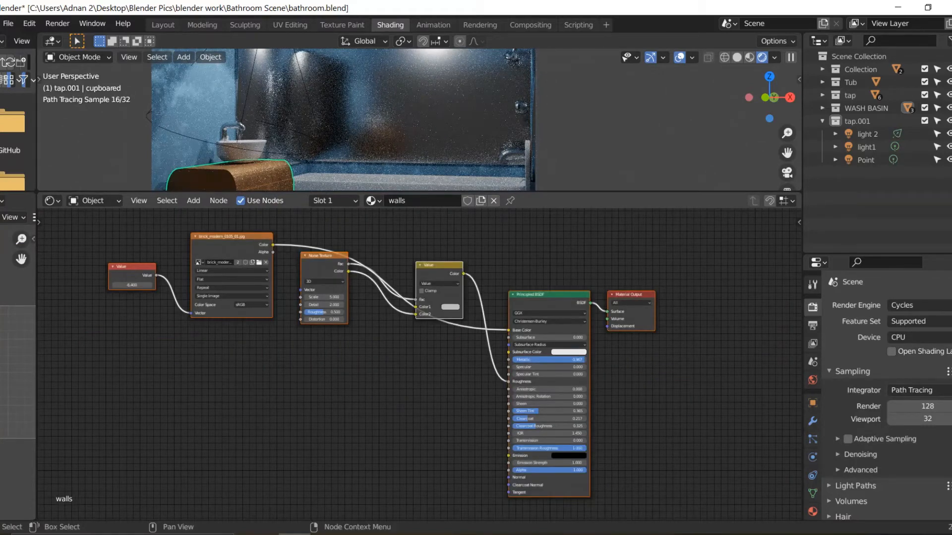
left_click_drag(397, 192, 396, 339)
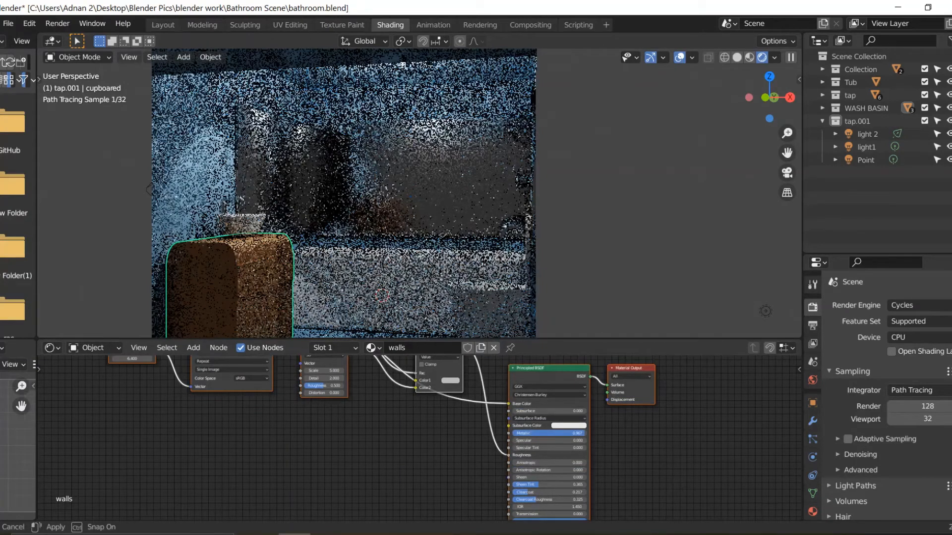
left_click_drag(397, 339, 397, 78)
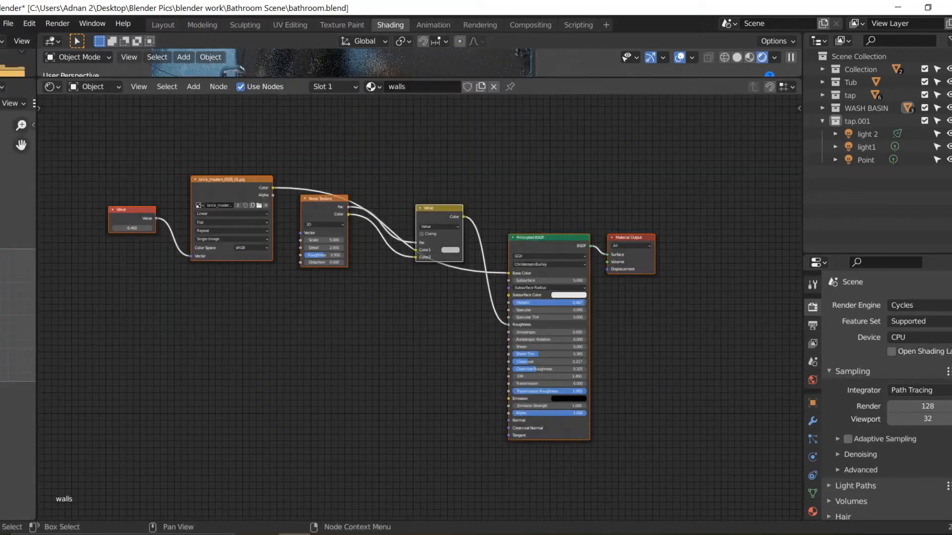
scroll(365, 282, "up", 3)
middle_click_drag(365, 282, 378, 282)
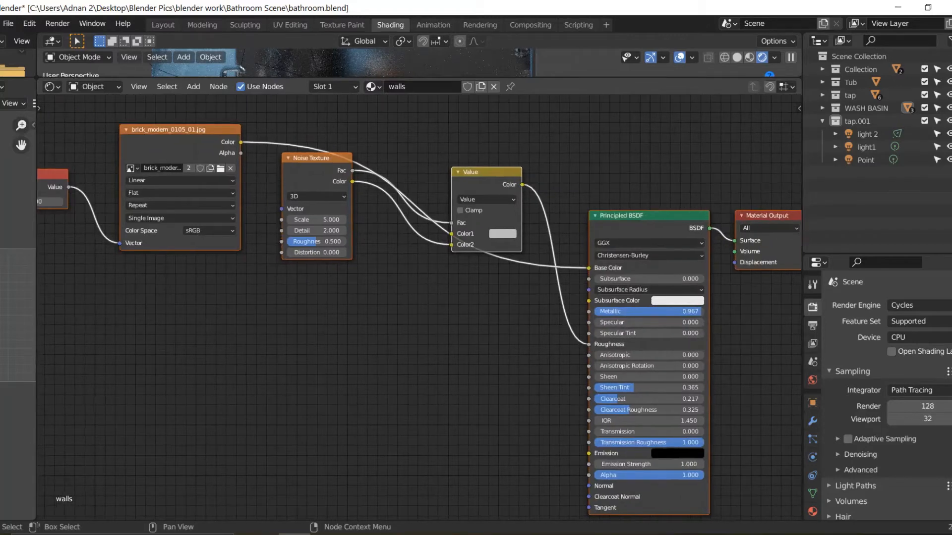
Step: Move the Noise Texture and the mix node feeding Roughness below the brick image texture, beside the lower part of the Principled BSDF
key("g")
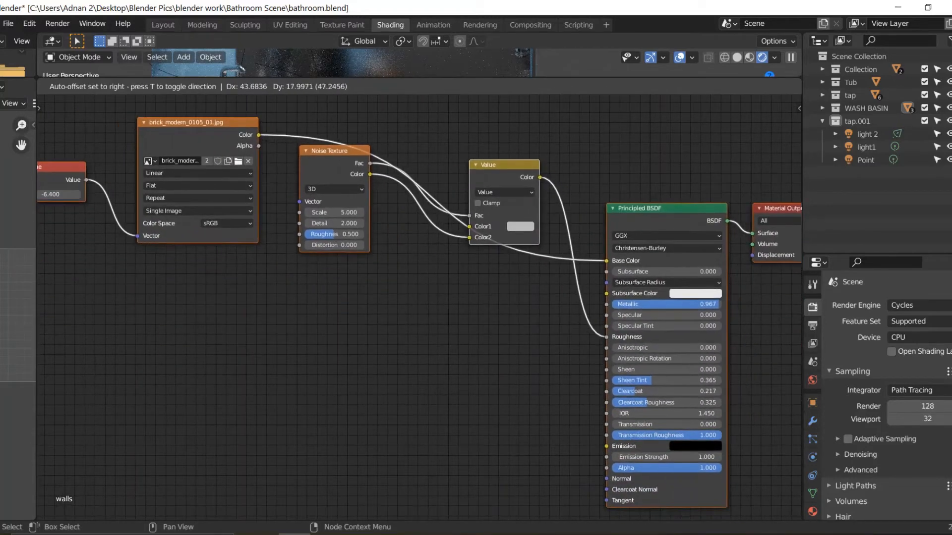
left_click(396, 275)
left_click(396, 275)
left_click_drag(334, 151, 365, 316)
left_click_drag(504, 165, 526, 381)
left_click_drag(365, 317, 433, 419)
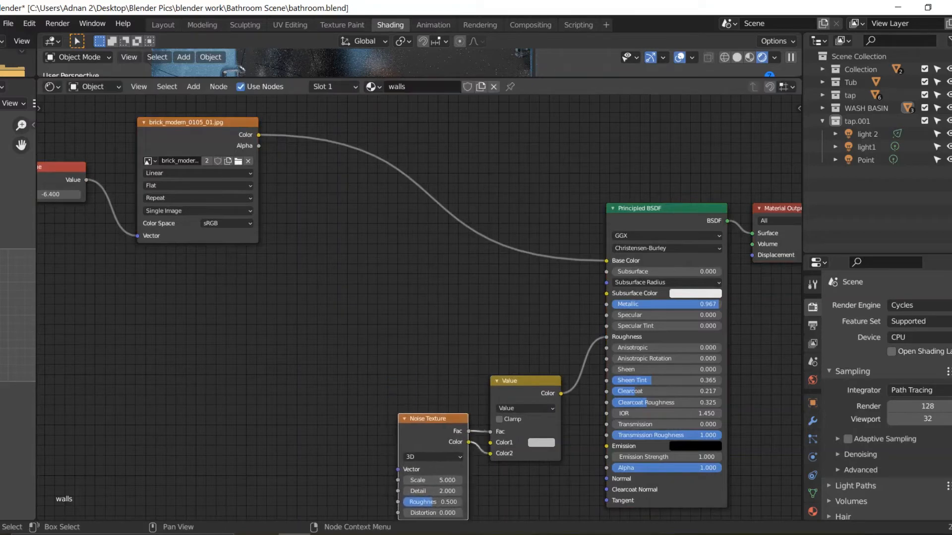
Step: Move the brick image texture and its Value node close to the Principled BSDF, and place the Material Output node lower
left_click_drag(197, 124, 488, 197)
left_click_drag(64, 167, 379, 260)
middle_click_drag(380, 260, 148, 202)
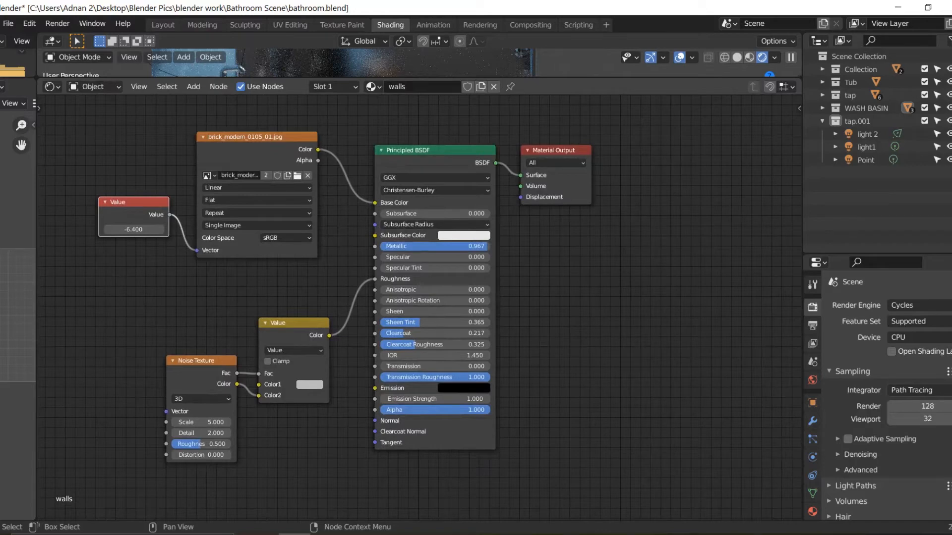
left_click_drag(555, 150, 592, 244)
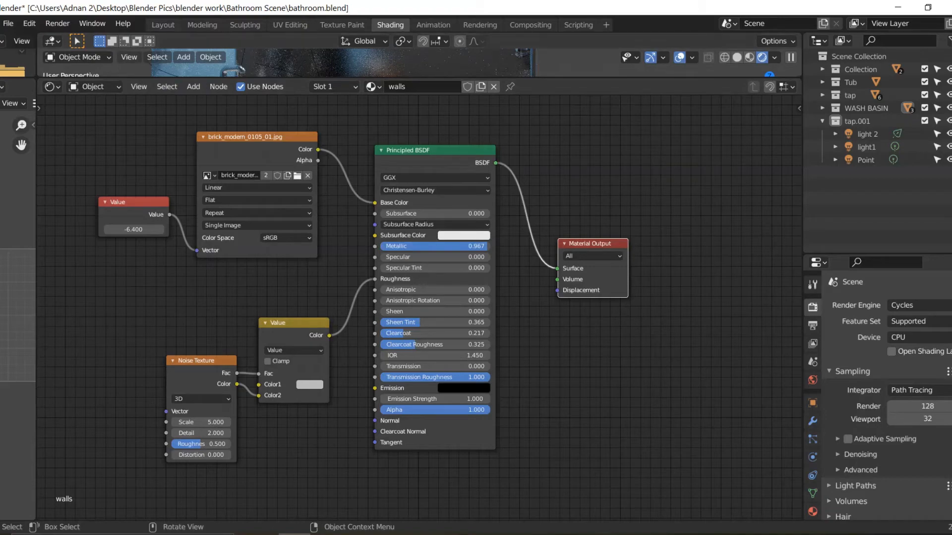
Step: Enlarge the rendered 3D view and add a ColorRamp node to the cupboard's walls material
left_click_drag(347, 79, 347, 333)
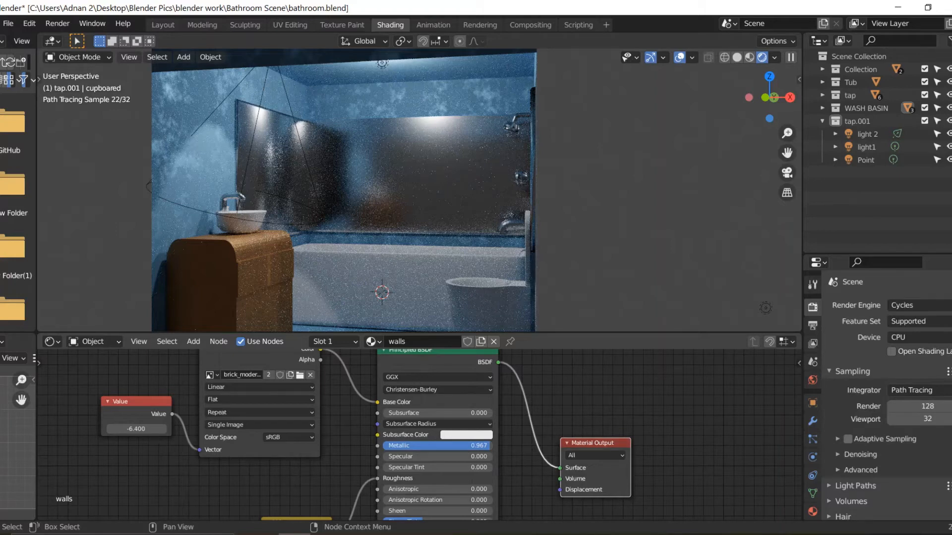
middle_click_drag(436, 421, 451, 481)
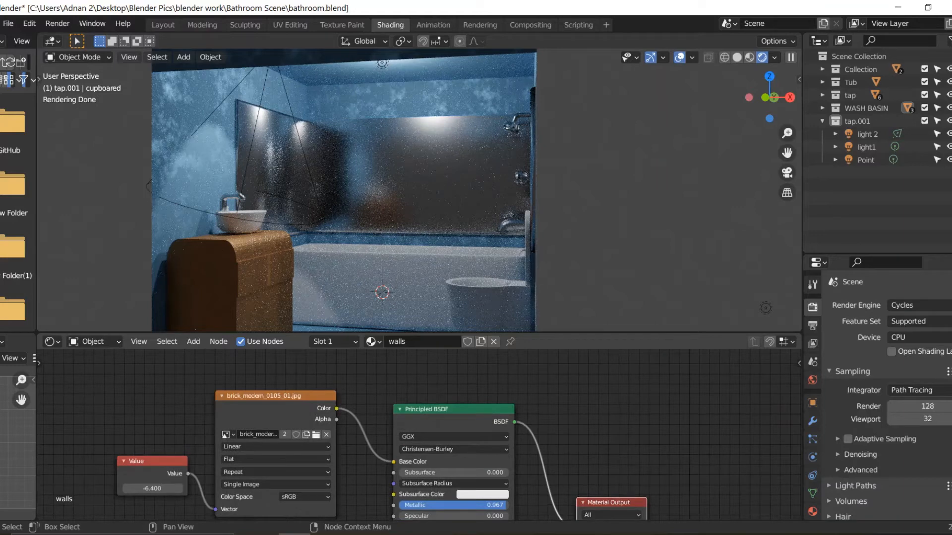
left_click(193, 341)
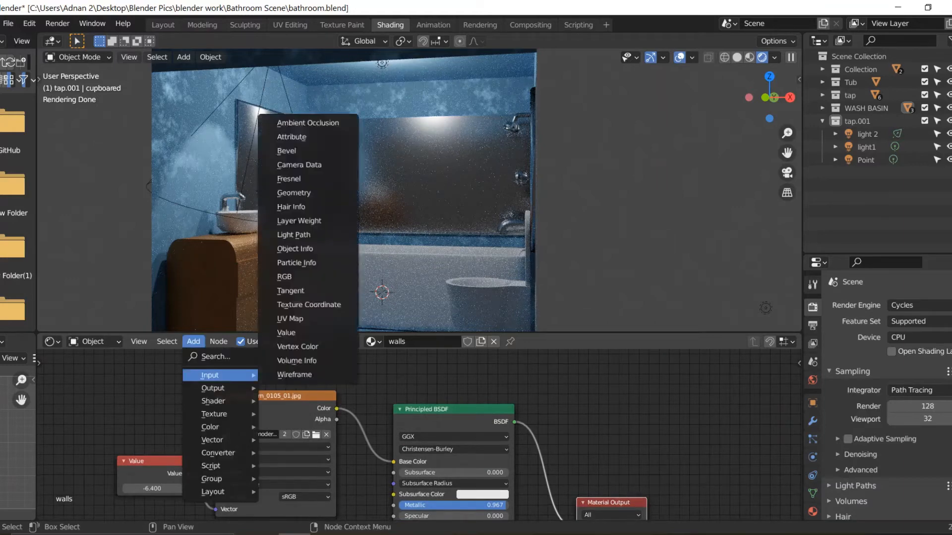
left_click(218, 355)
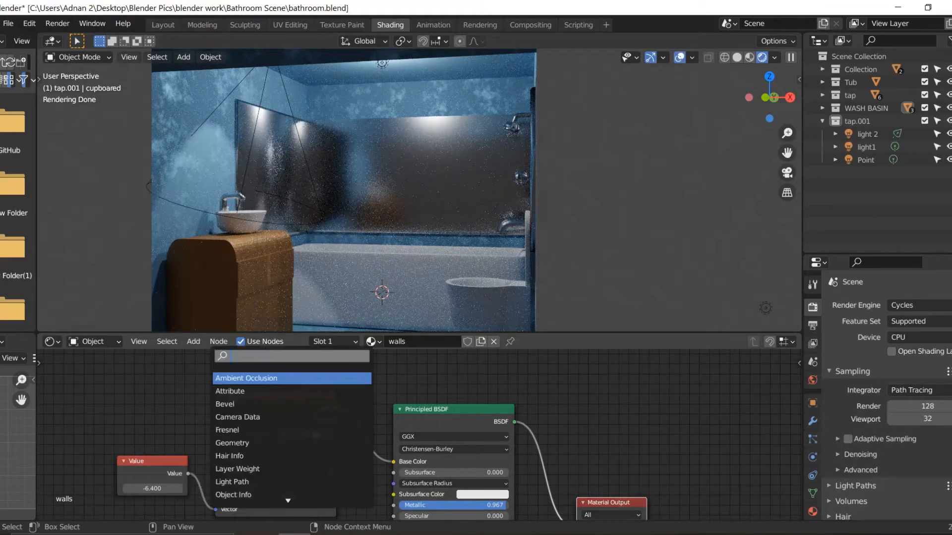
type("colo")
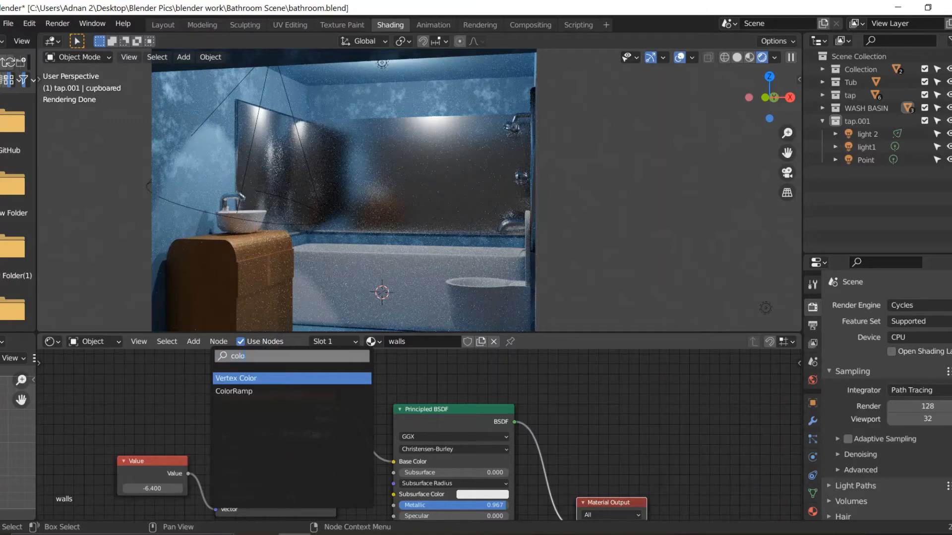
left_click(234, 391)
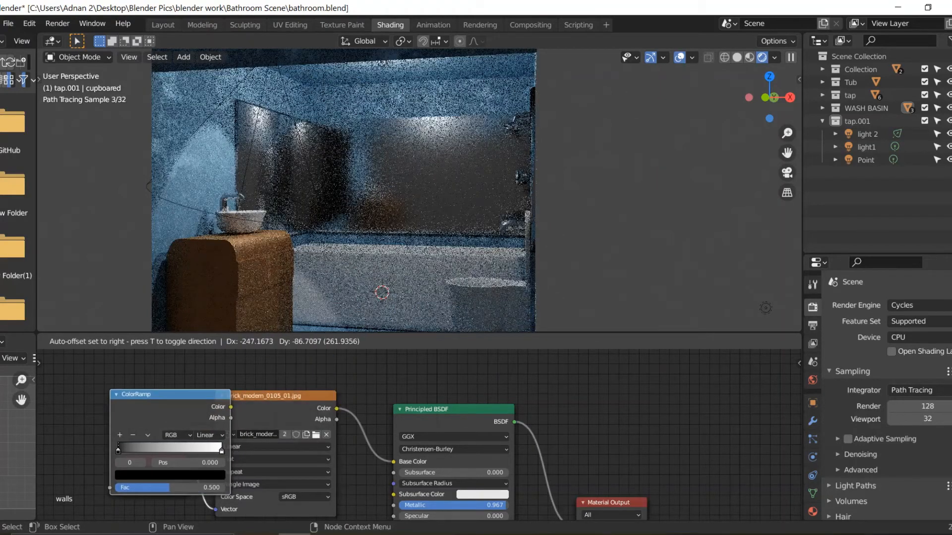
left_click(605, 410)
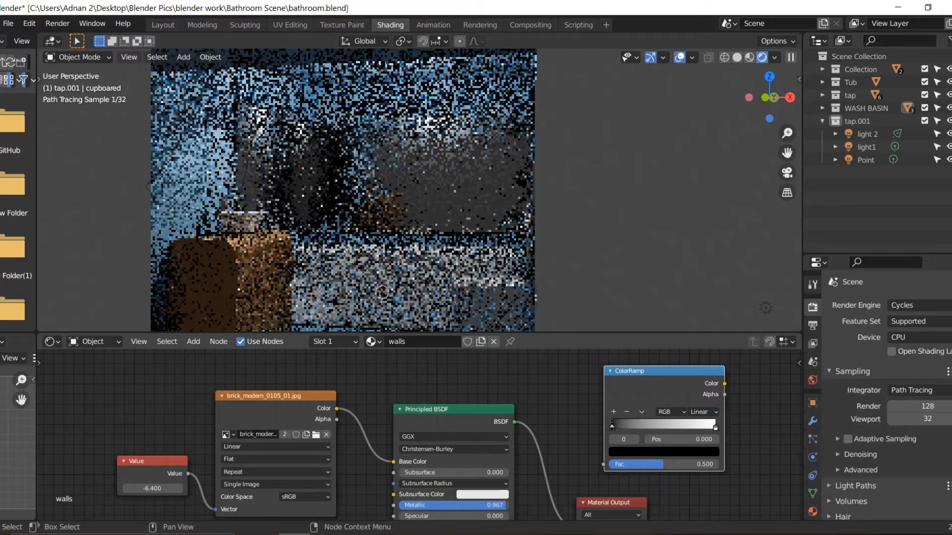
Step: Make the ramp's black stop dark orange, move the white stop to about 0.779, and insert the ramp between brick texture and Base Color
left_click(664, 452)
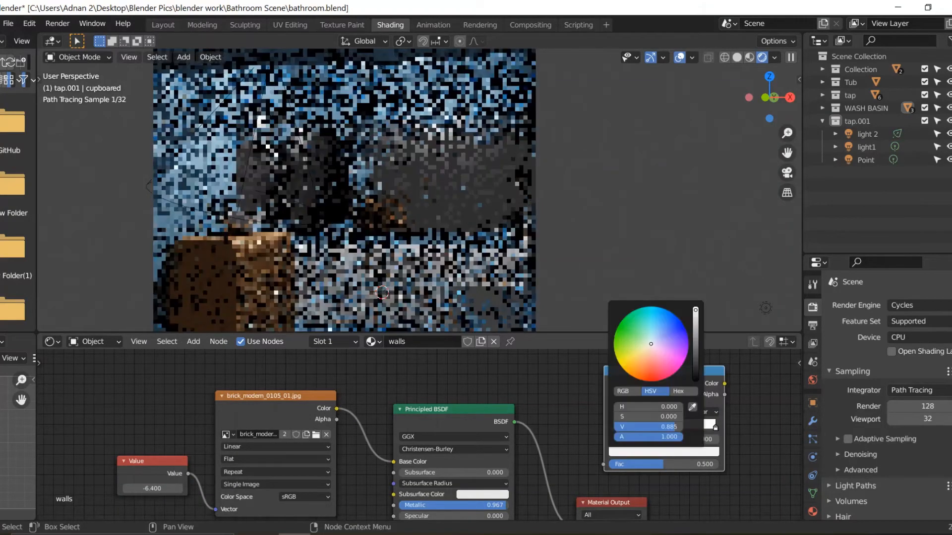
left_click(636, 378)
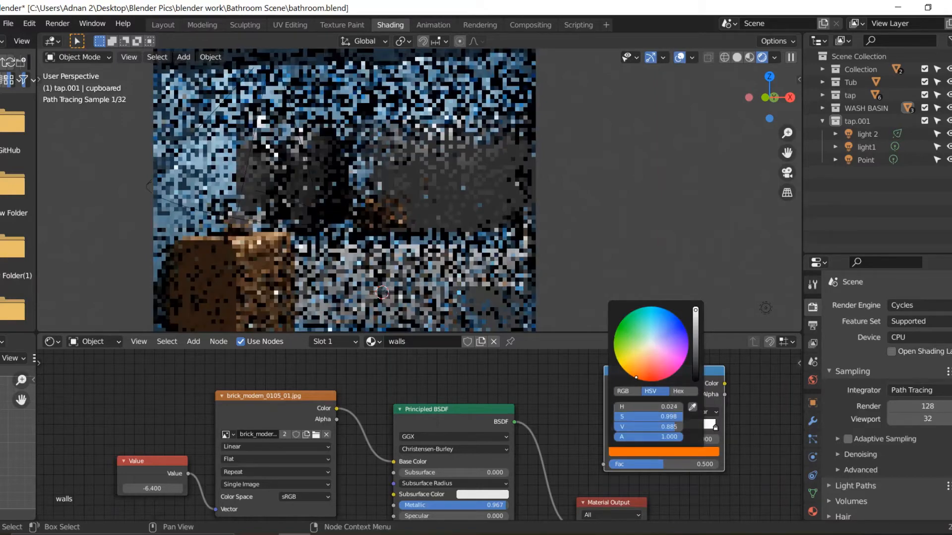
left_click_drag(695, 310, 695, 328)
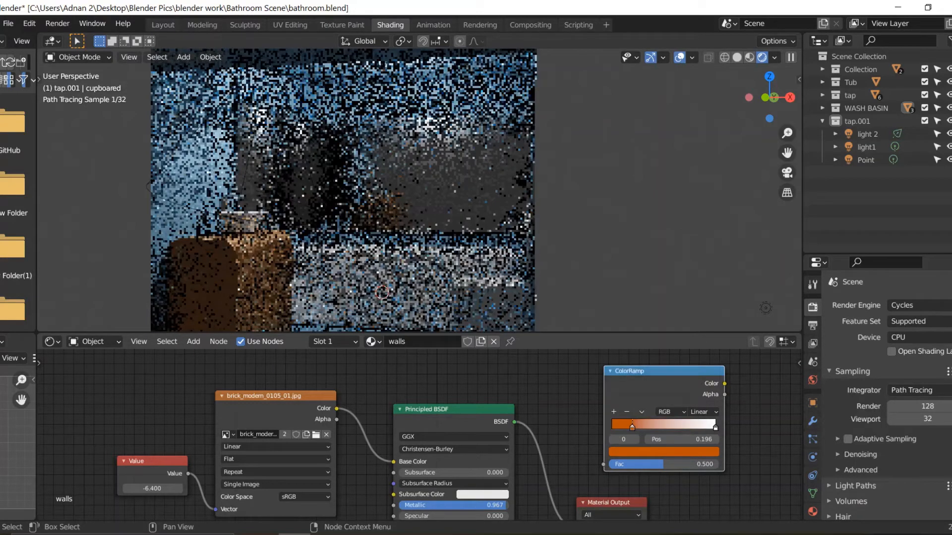
left_click_drag(632, 426, 652, 427)
left_click_drag(715, 427, 692, 426)
left_click_drag(693, 432, 686, 431)
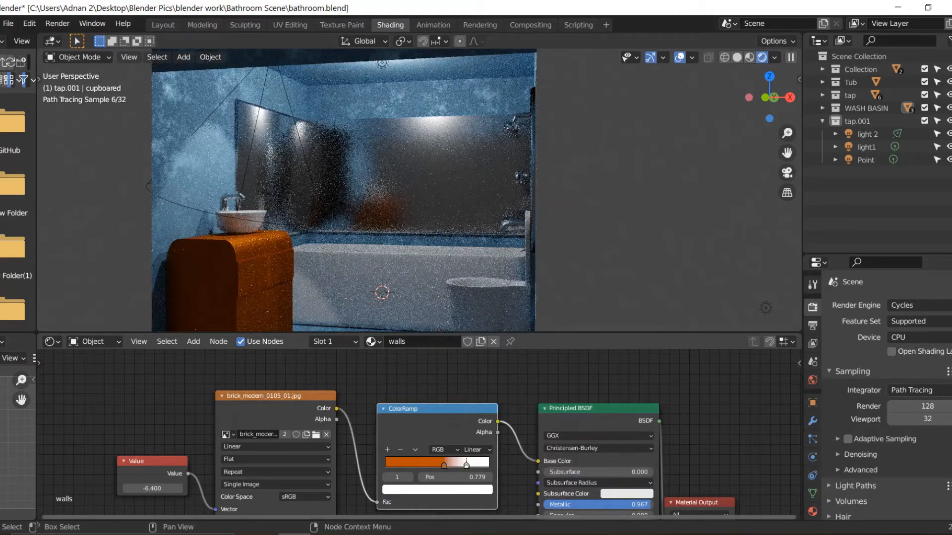
Step: Feed the ColorRamp's factor from the Value node instead of the brick texture, and move the white stop next to the orange one
left_click_drag(337, 408, 342, 412)
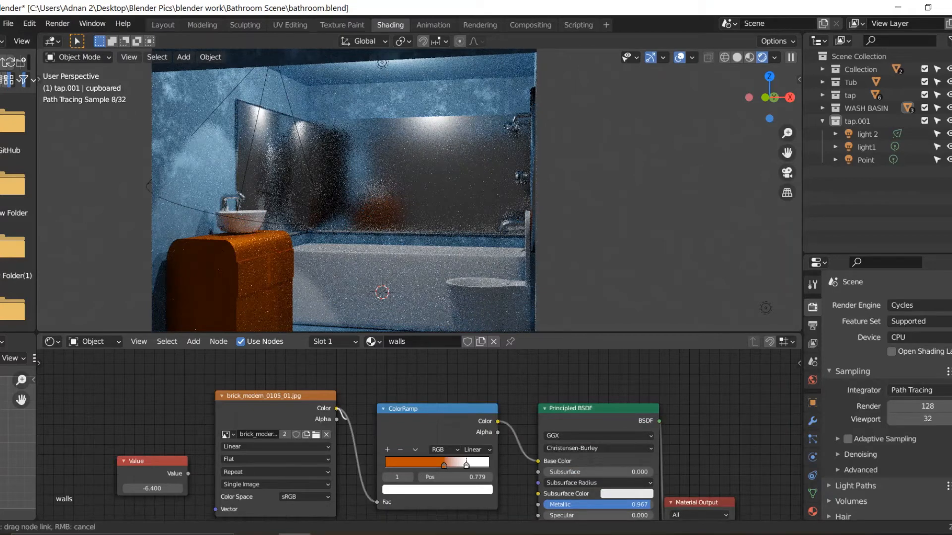
left_click_drag(377, 502, 360, 506)
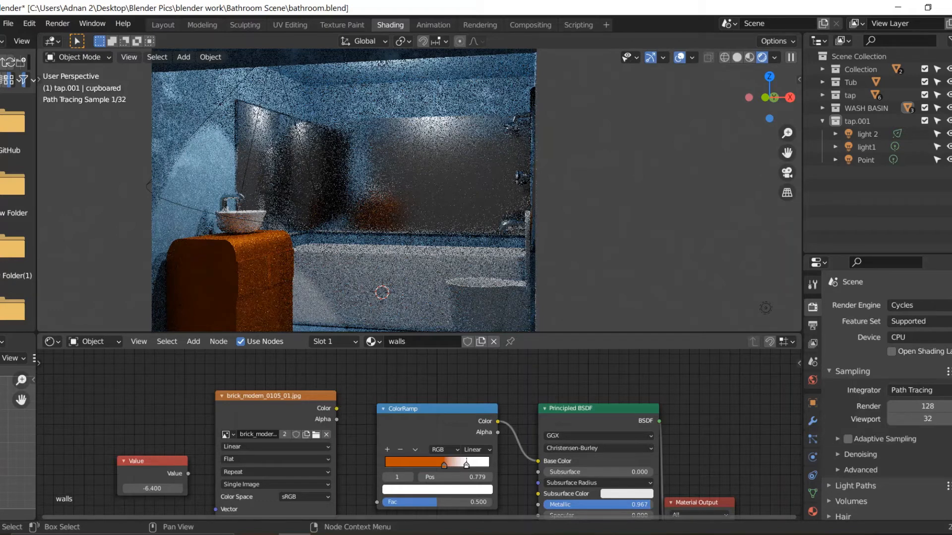
key("ctrl+z")
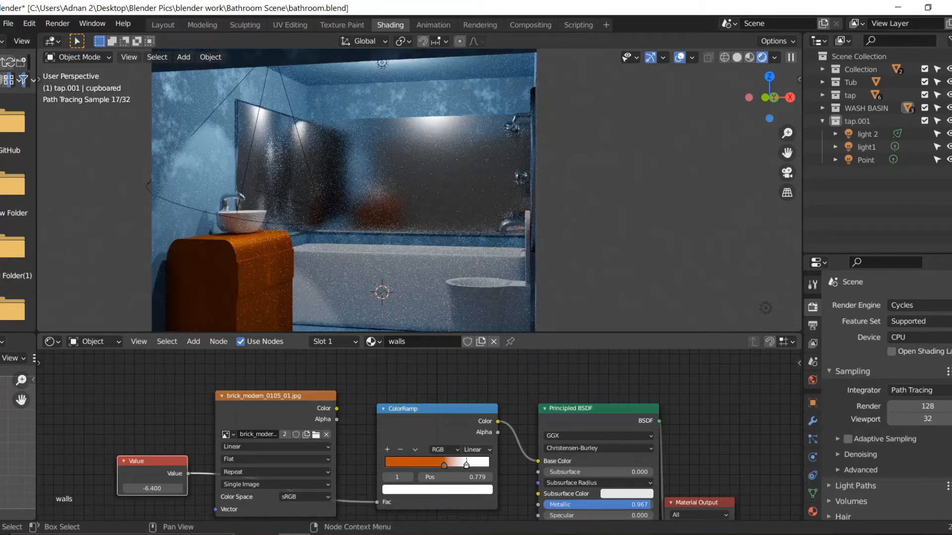
left_click_drag(466, 464, 444, 465)
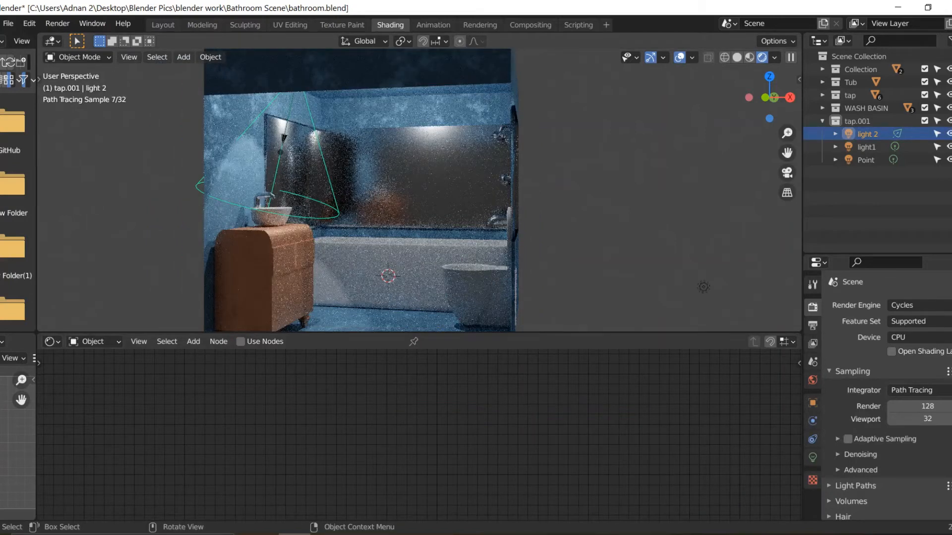
Step: Deselect everything, switch to the Layout workspace and try to render the scene as an image
key("alt+a")
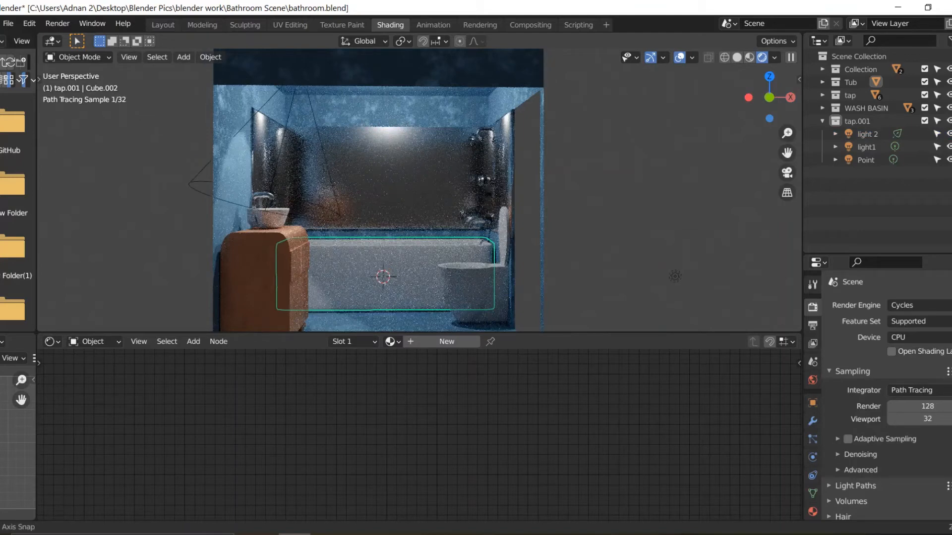
left_click(163, 25)
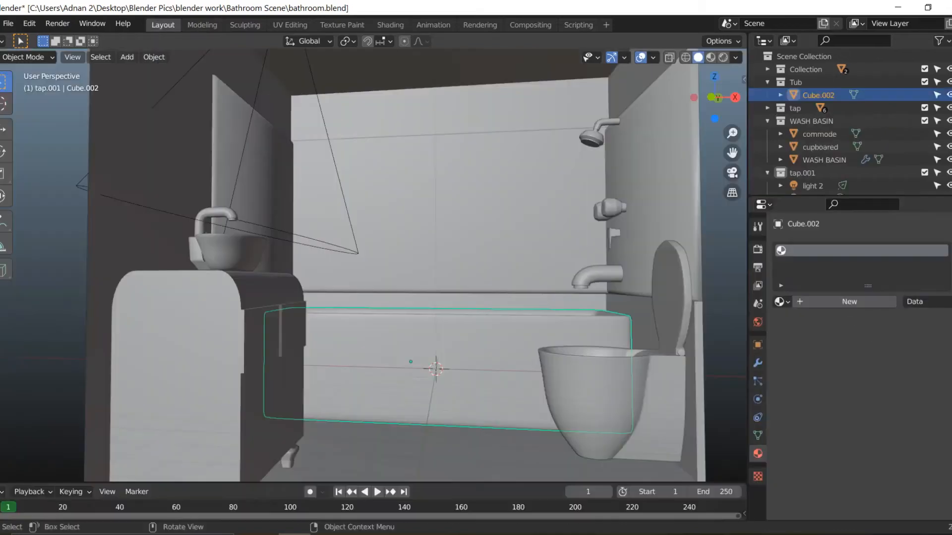
left_click(57, 23)
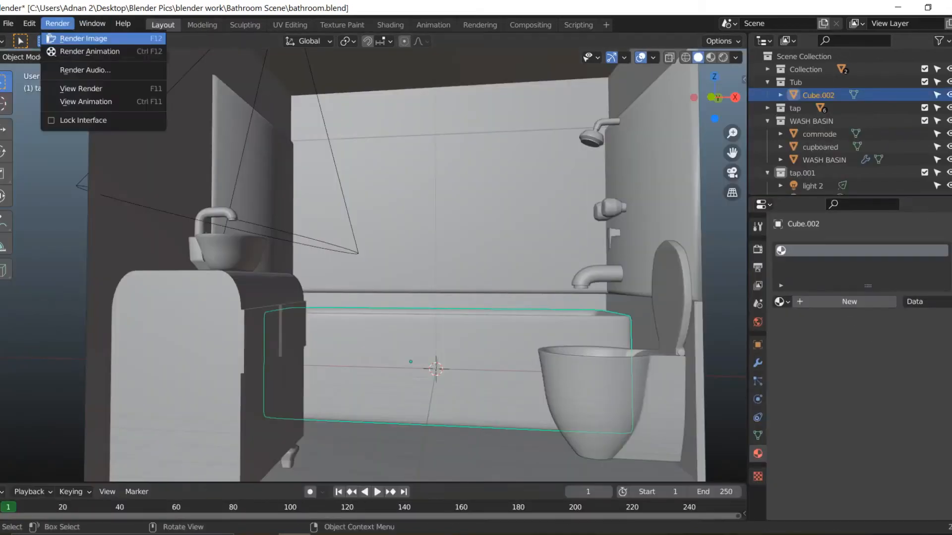
left_click(84, 38)
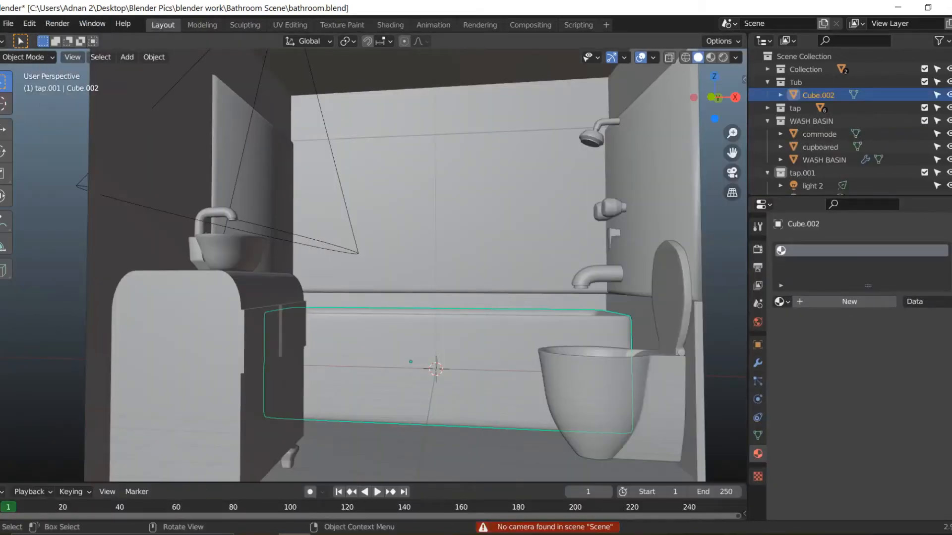
Step: Add a camera at the scene origin in the bathroom model
key("alt+a")
scroll(374, 265, "down", 6)
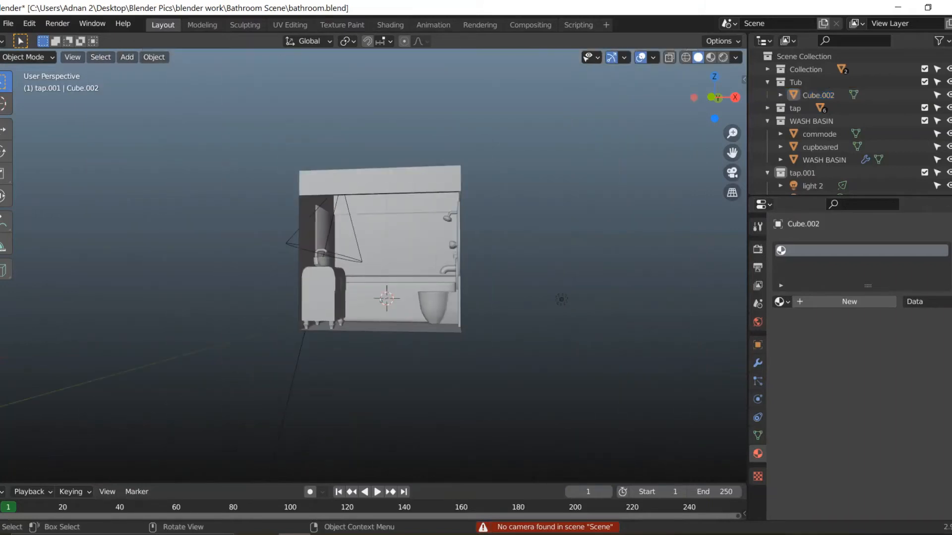
middle_click_drag(374, 265, 384, 295)
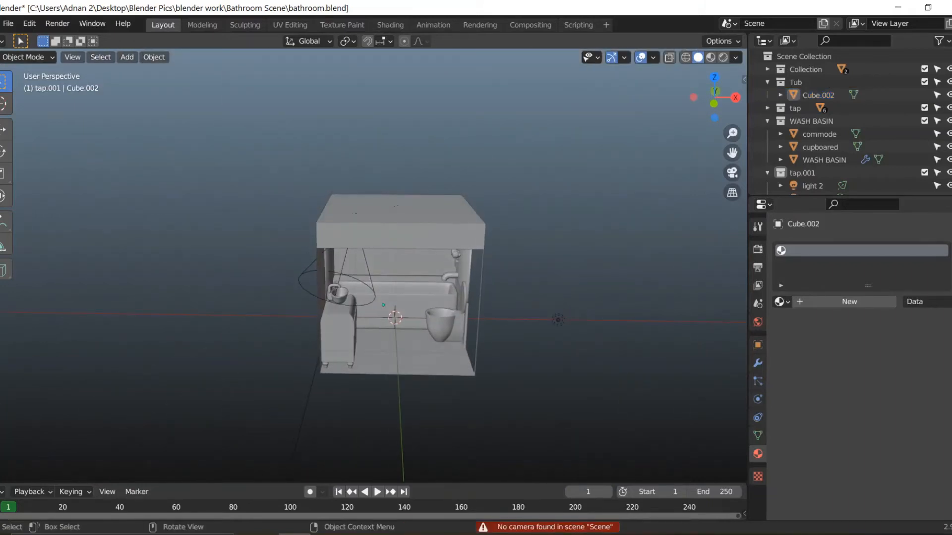
key("shift+a")
mouse_move(495, 280)
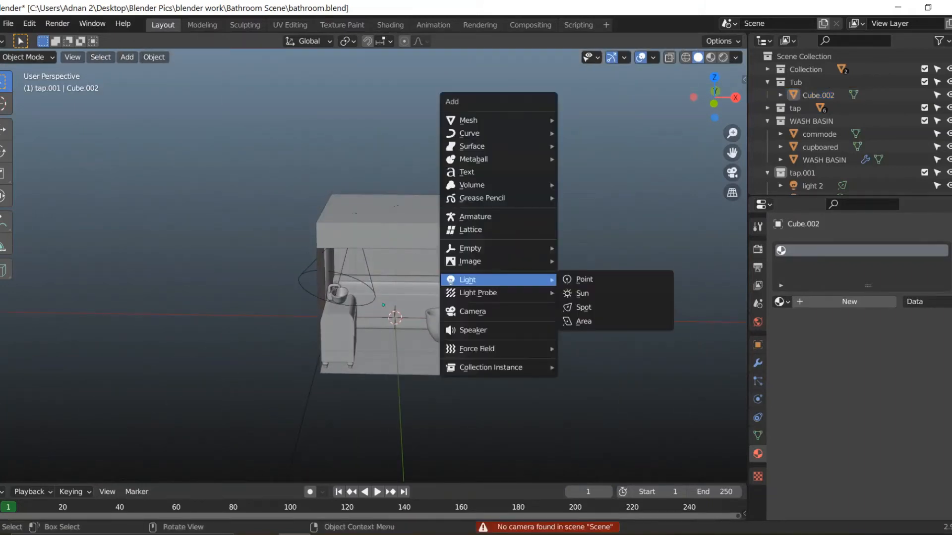
left_click(472, 312)
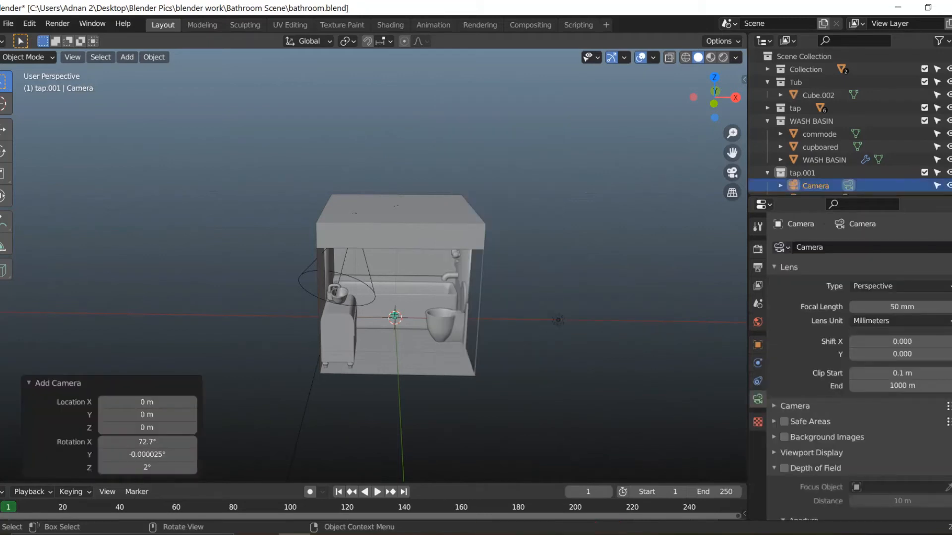
Step: Move the camera about 12.4 m along the negative Y axis in the right orthographic view, out in front of the bathroom
left_click(3, 152)
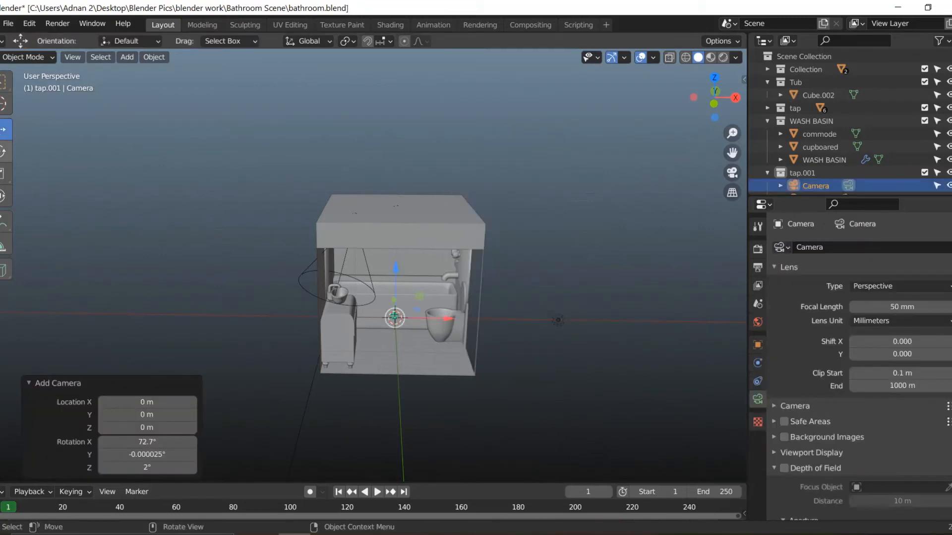
key("KP_3")
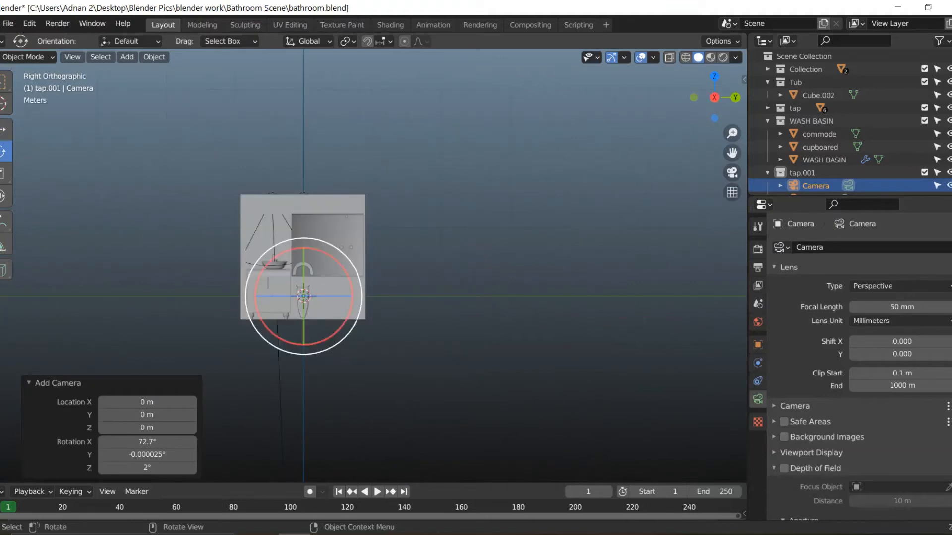
scroll(372, 265, "up", 4)
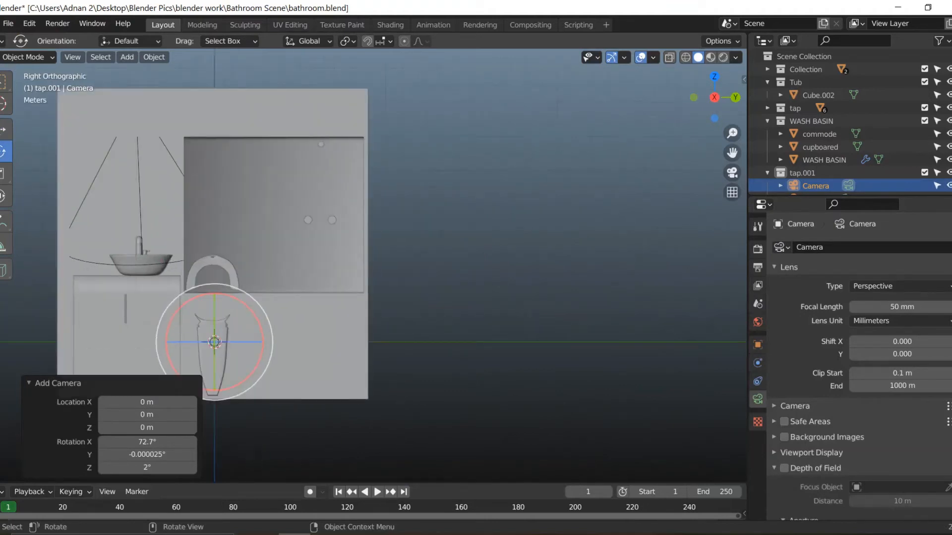
scroll(373, 266, "up", 1)
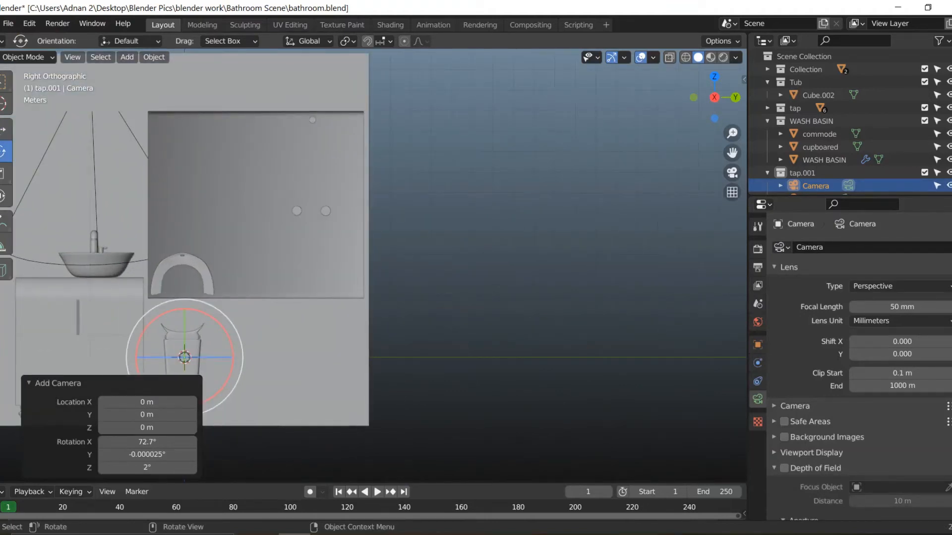
key("g")
key("y")
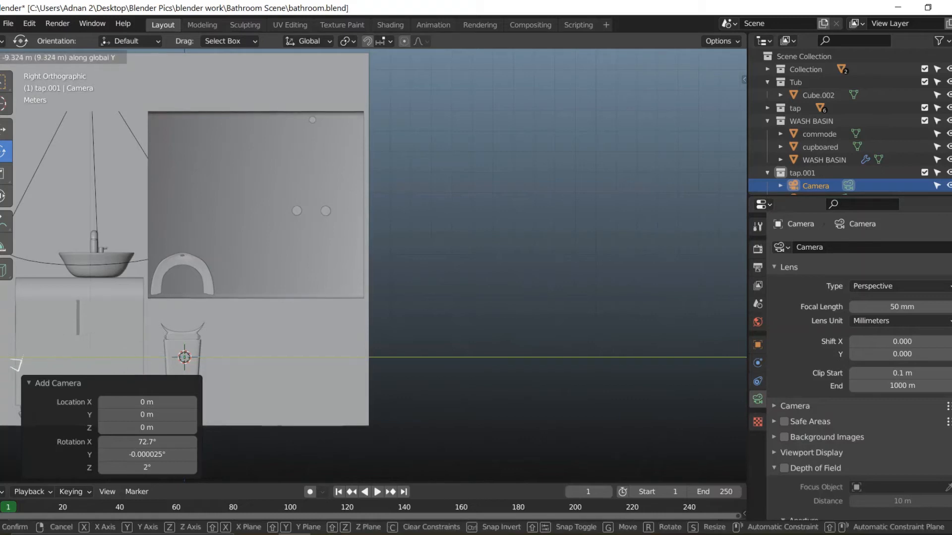
key("Return")
scroll(364, 265, "down", 4)
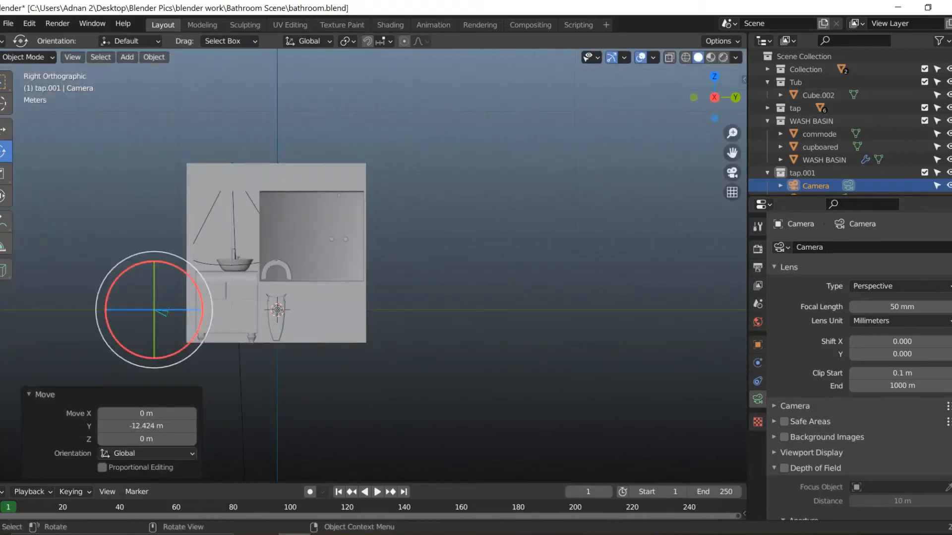
middle_click_drag(255, 278, 475, 254, "shift")
scroll(364, 266, "up", 4)
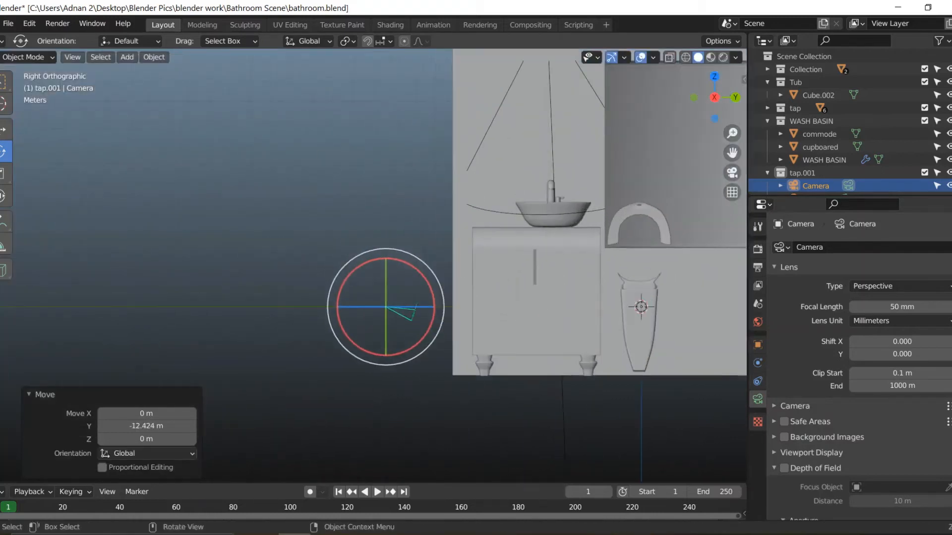
middle_click_drag(364, 266, 430, 256, "shift")
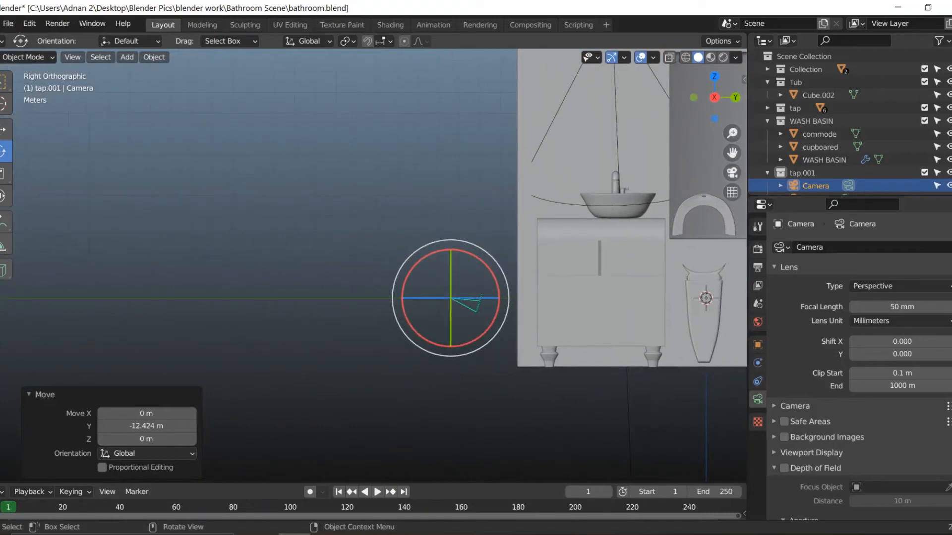
Step: Move the camera about 11.34 m further along the negative Y axis, away from the bathroom
key("g")
key("Escape")
key("g")
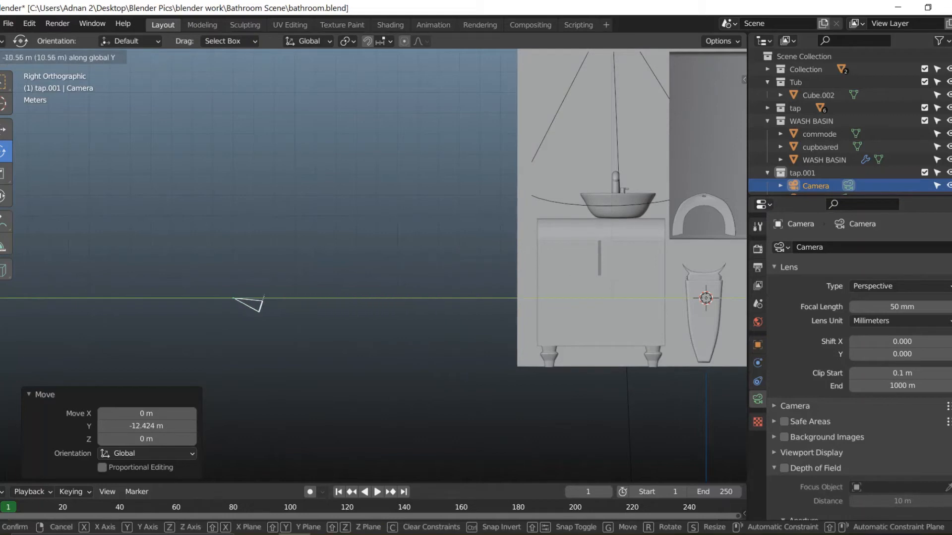
key("Return")
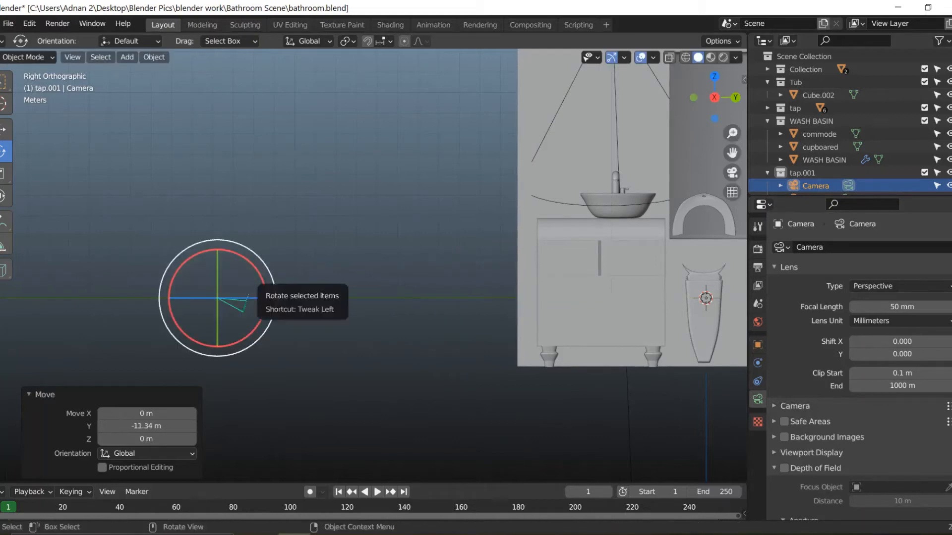
Step: Rotate the camera by about -26.8° in the right view and check its framing through the camera
left_click_drag(273, 281, 263, 251)
key("KP_0")
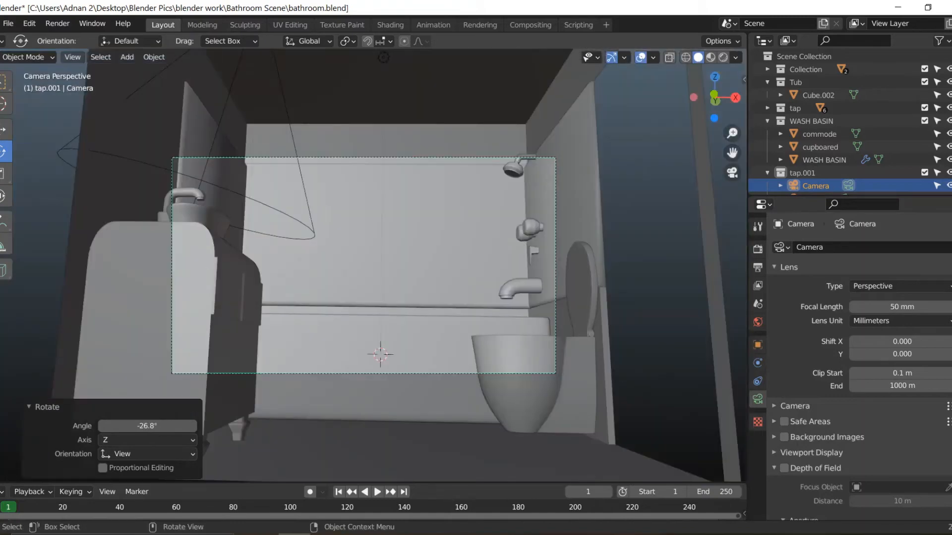
scroll(371, 265, "down", 3)
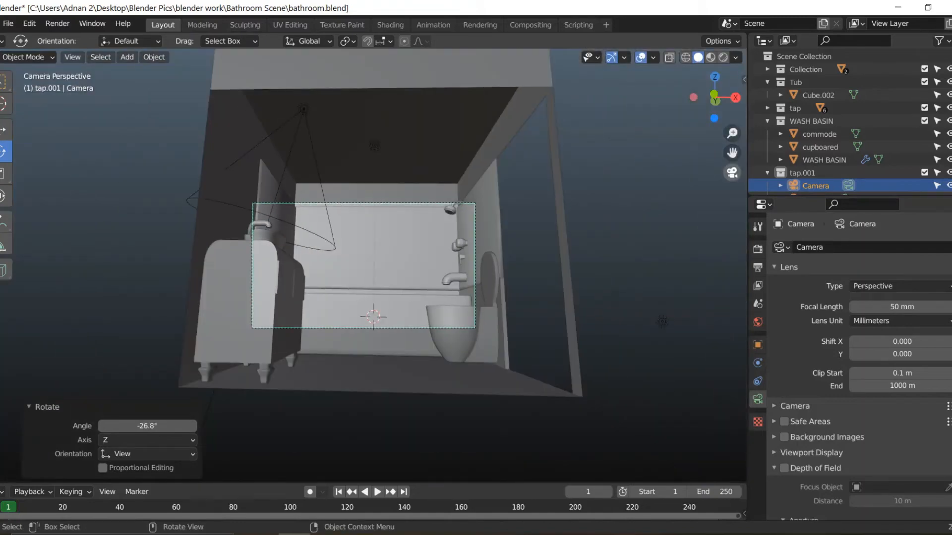
Step: Shorten the camera's focal length to about 31.79 mm in the right view and check the wider framing
key("KP_3")
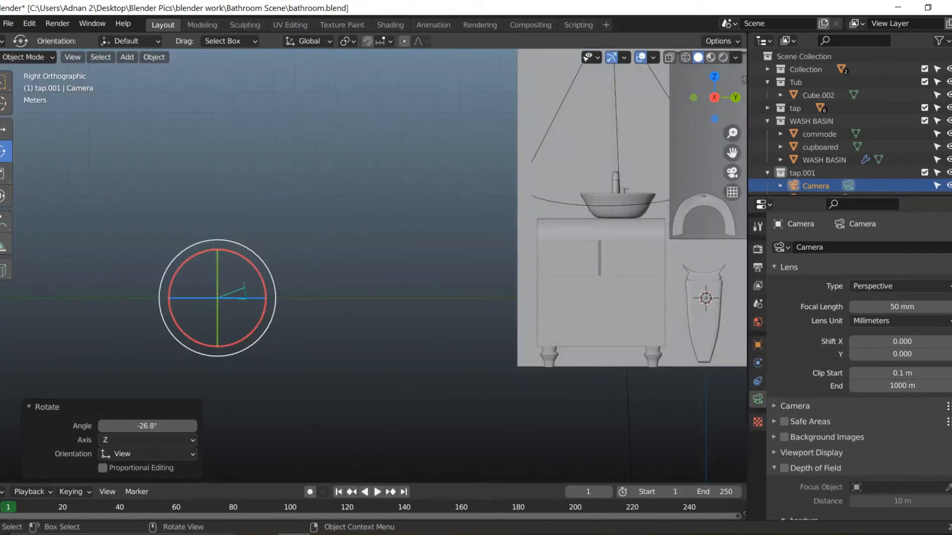
left_click_drag(246, 293, 235, 293)
left_click(732, 173)
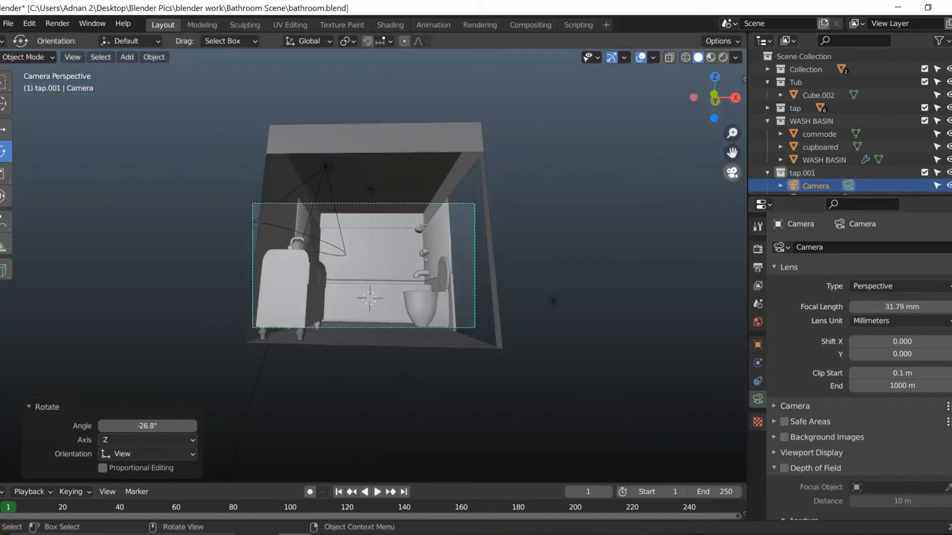
Step: Scale the camera up by about 3.6 and rotate it about 7.33° in the right view
key("KP_3")
scroll(364, 265, "down", 6)
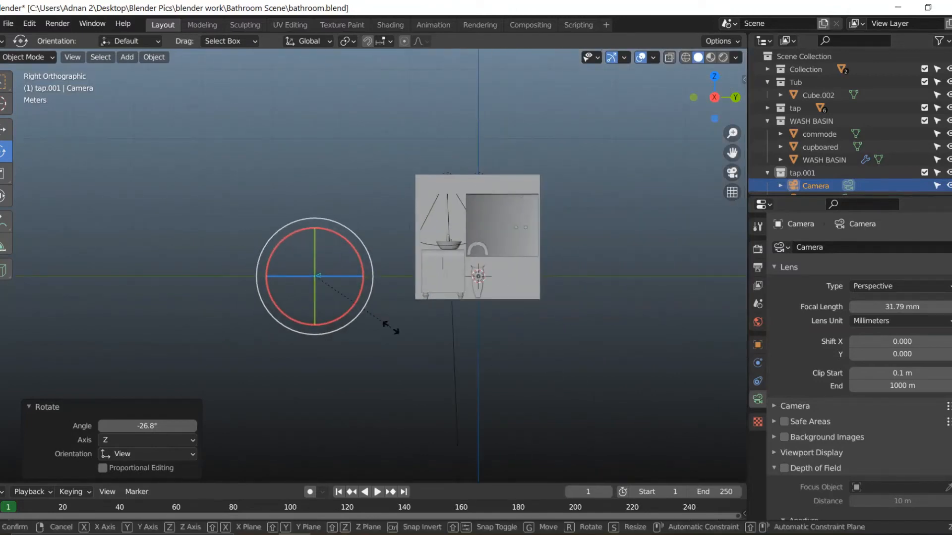
key("s")
left_click(610, 413)
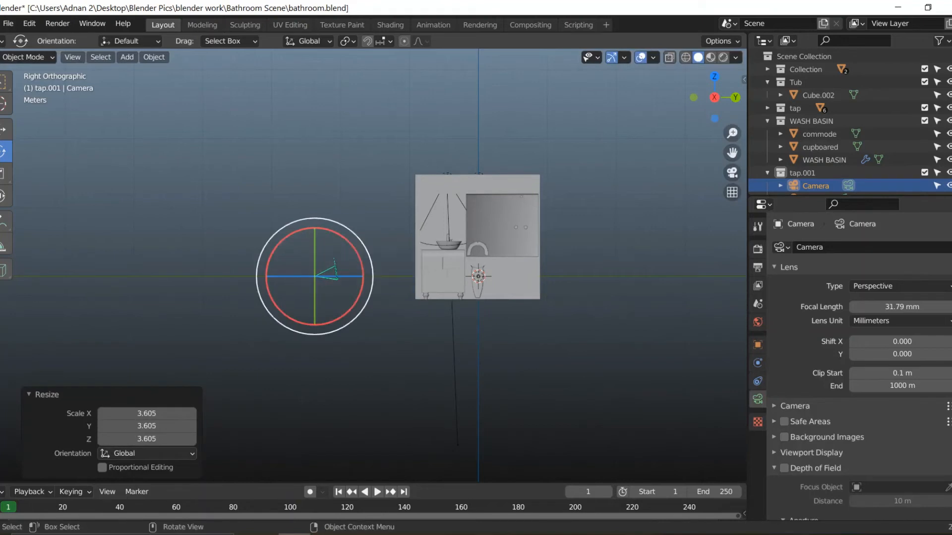
left_click_drag(361, 247, 357, 242)
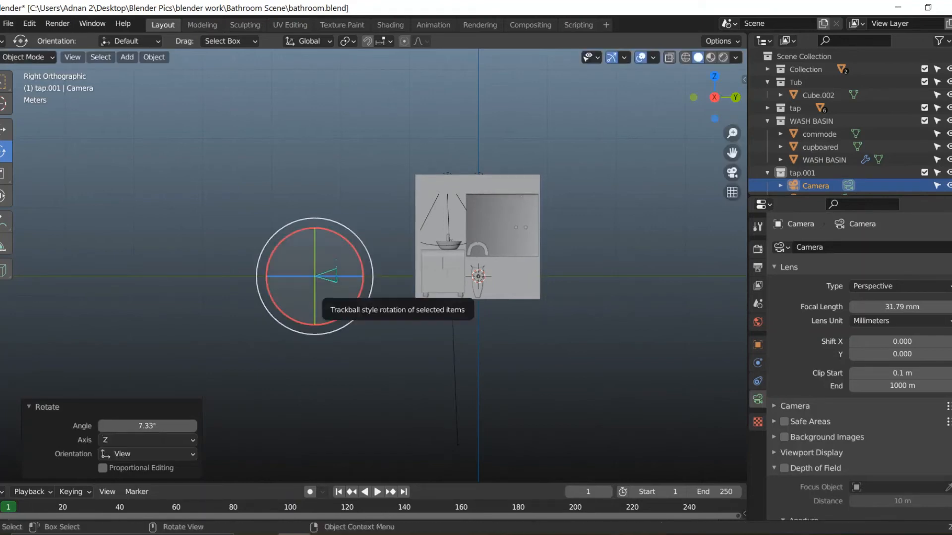
Step: Raise the camera about 4.97 m on Z and move it about 22.12 m further along negative Y
key("g")
key("z")
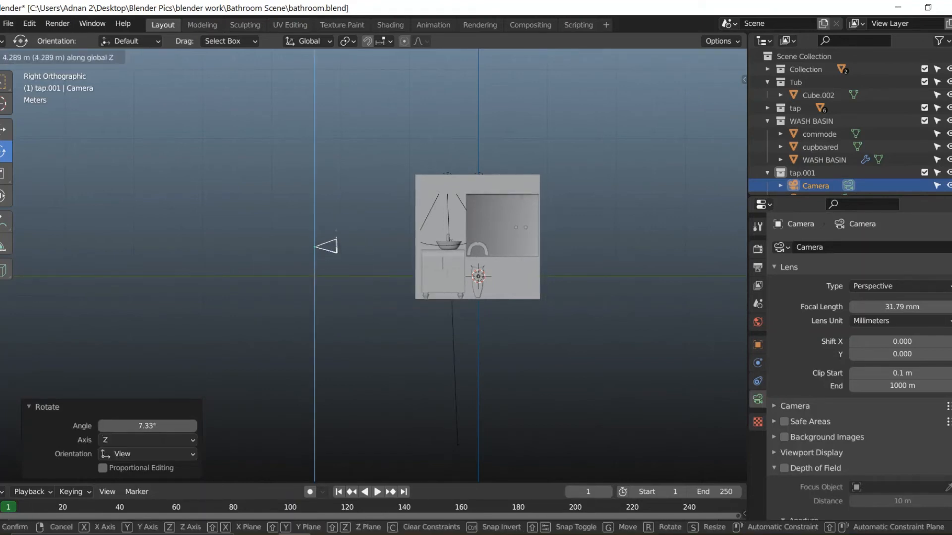
key("Return")
key("g")
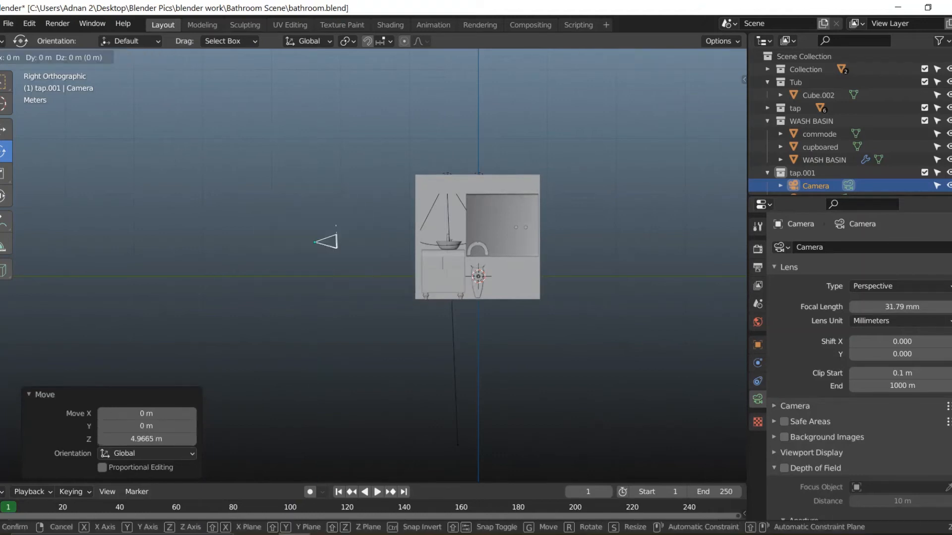
key("y")
key("Return")
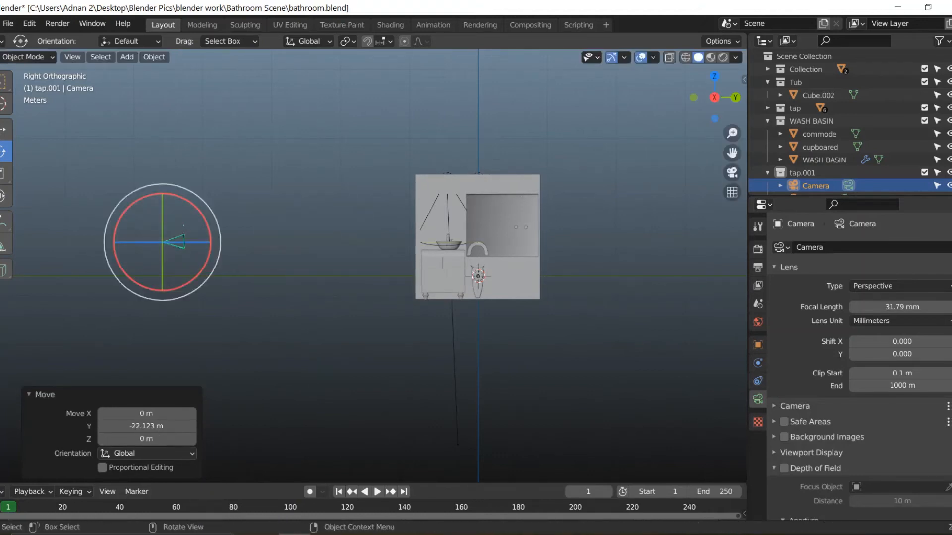
left_click(732, 173)
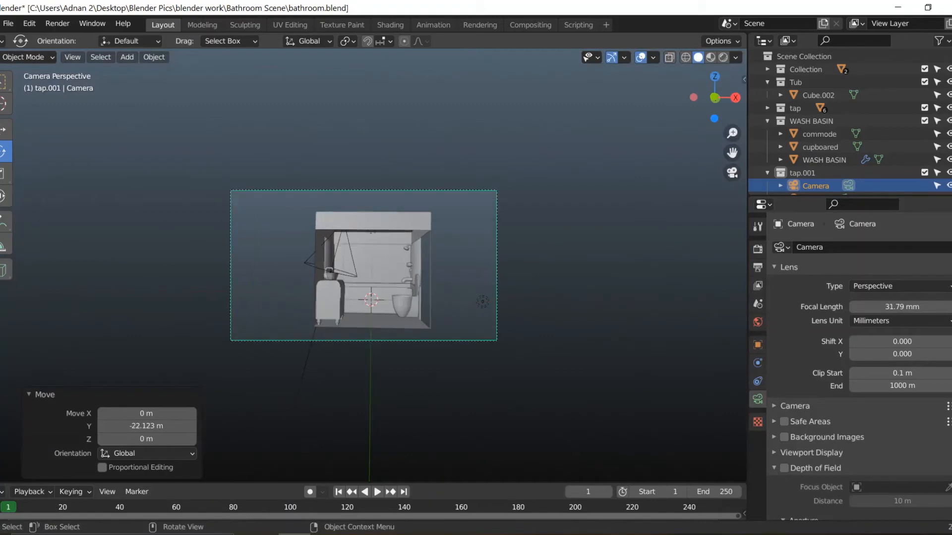
Step: Increase the camera's focal length to about 39.39 mm and preview the camera view in rendered shading
key("KP_3")
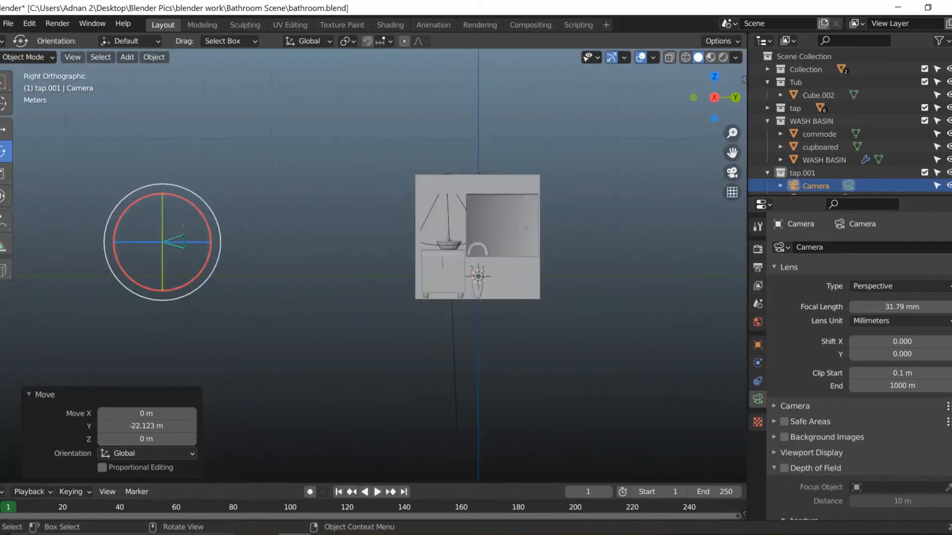
key("g")
left_click_drag(184, 226, 189, 227)
key("KP_0")
scroll(363, 265, "up", 5)
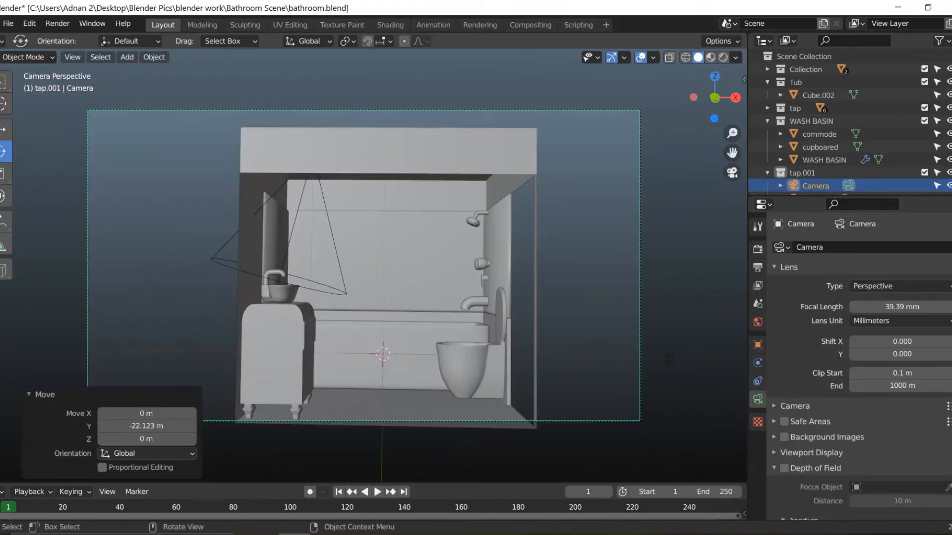
left_click(44, 395)
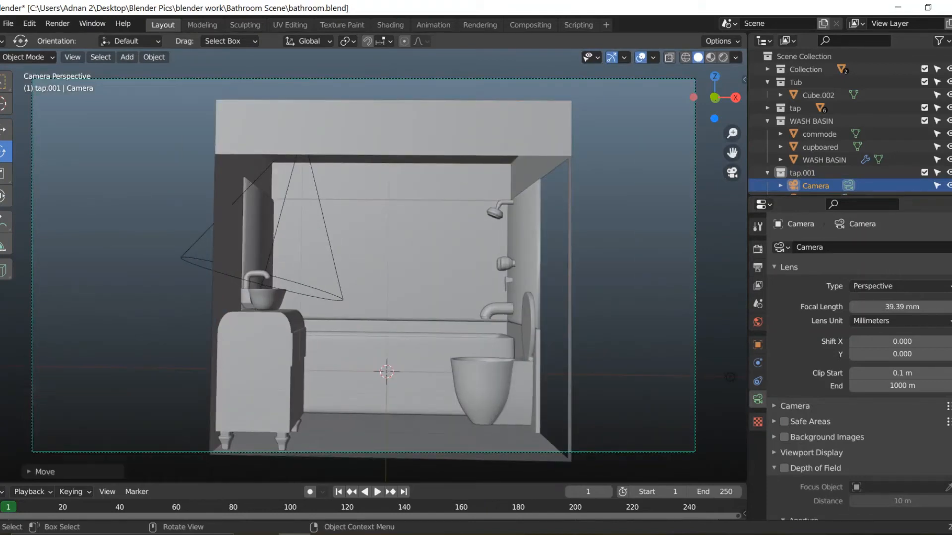
left_click(723, 57)
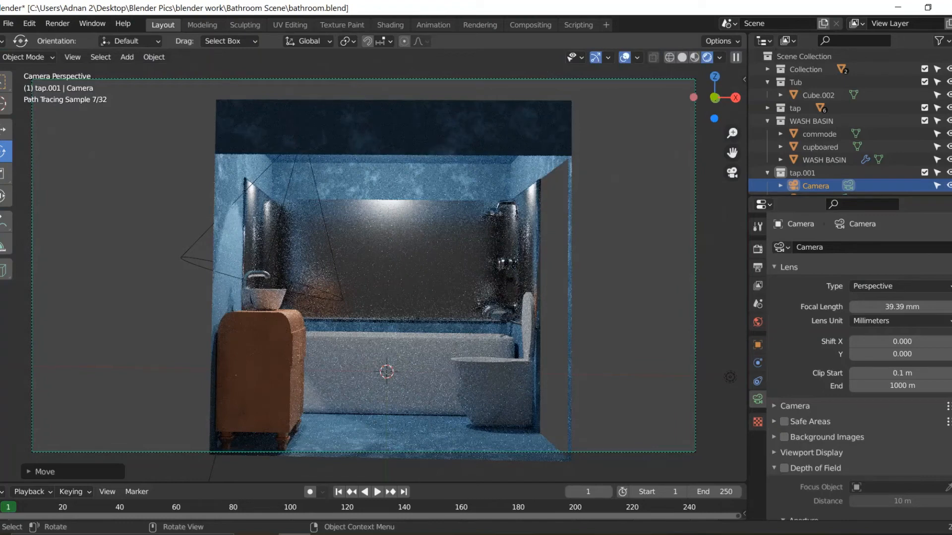
Step: Lock the camera to the view and orbit it to see the bathroom at an angle
key("n")
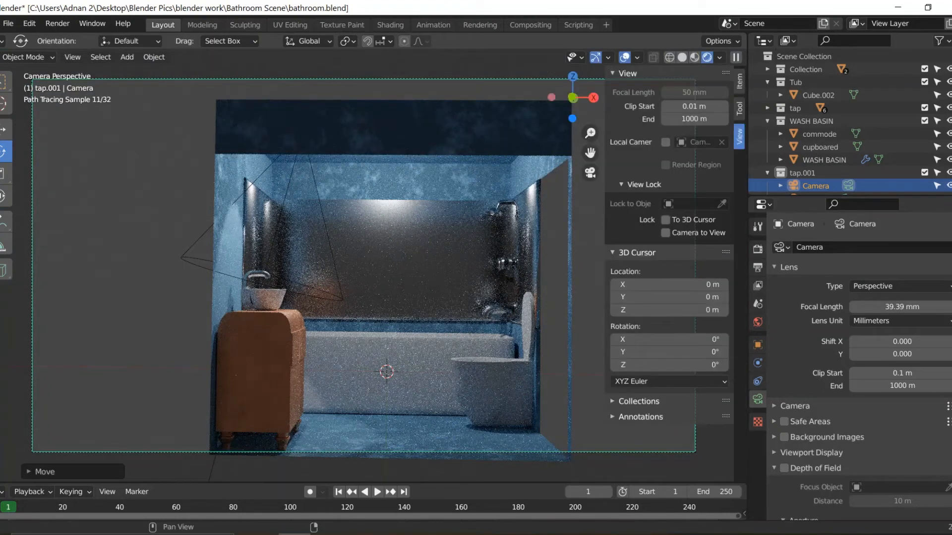
left_click(665, 233)
left_click(586, 267)
middle_click_drag(587, 267, 536, 268)
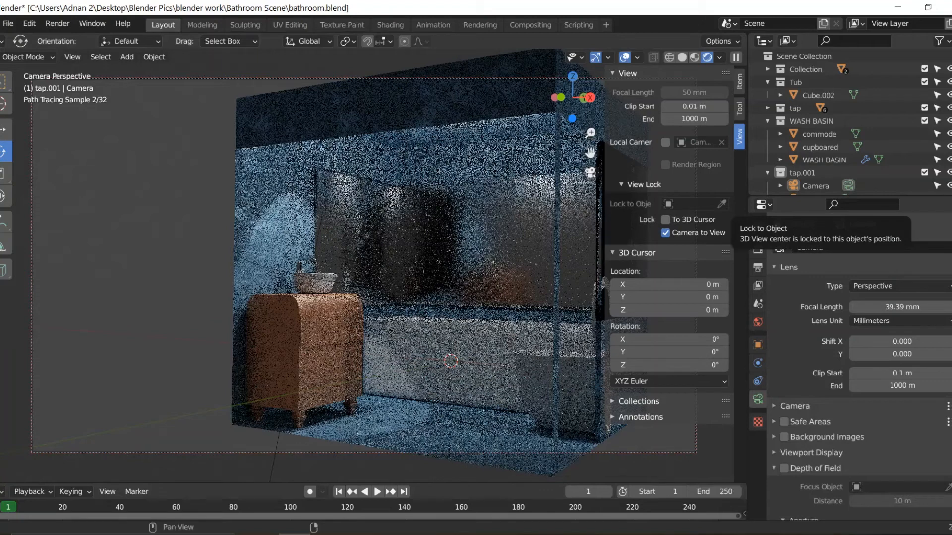
key("n")
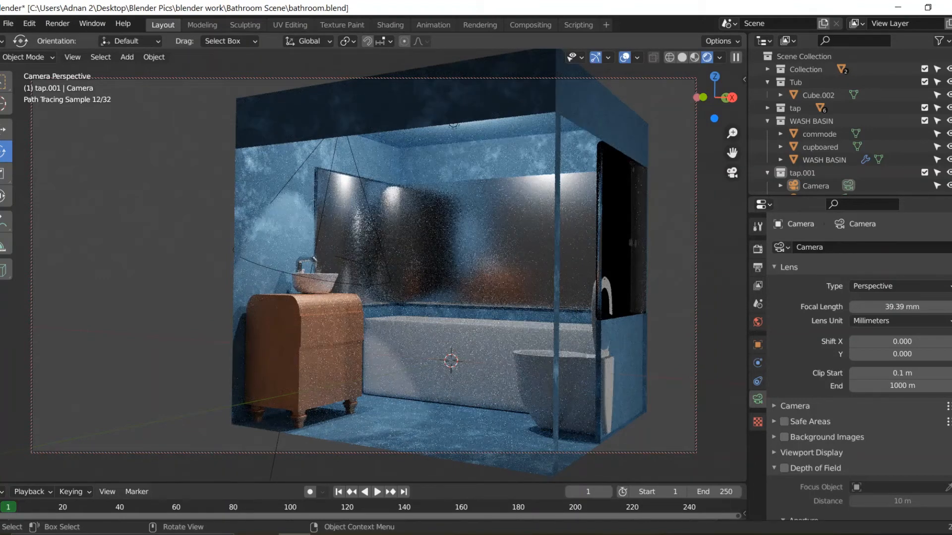
Step: Reframe the locked camera closer to the bathroom so the room fills more of the frame
scroll(488, 282, "up", 1)
mouse_move(488, 282)
middle_mouse_down("shift")
mouse_move(418, 273)
mouse_move(534, 256)
mouse_move(507, 246)
mouse_move(506, 262)
middle_mouse_up("shift")
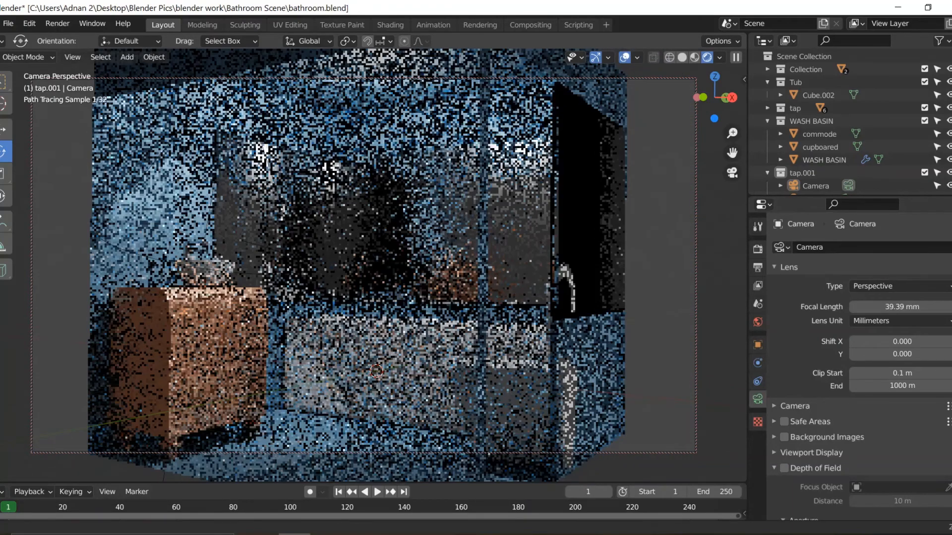
scroll(417, 272, "down", 2)
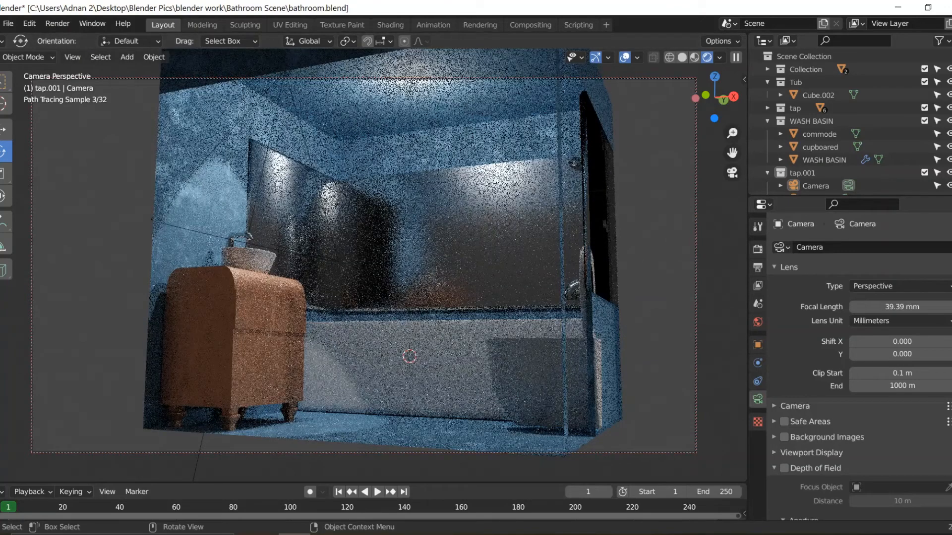
middle_click_drag(505, 262, 507, 270, "shift")
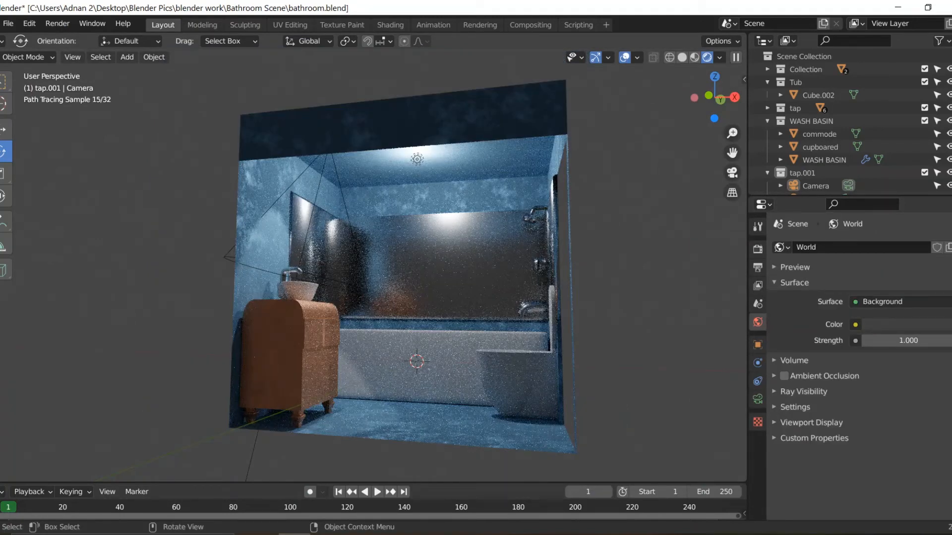
Step: Preview the bathroom with the Eevee render engine and switch back to Cycles
middle_click_drag(426, 278, 447, 274)
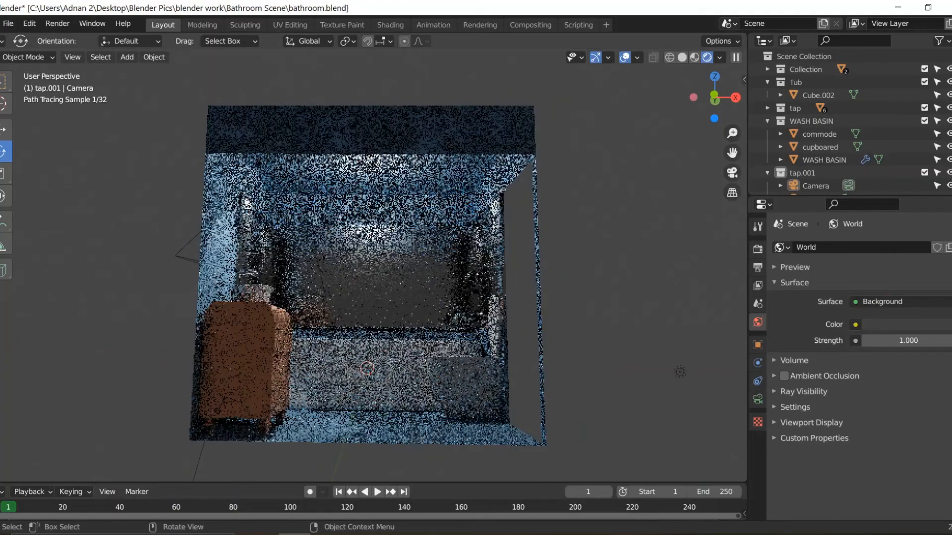
left_click(757, 249)
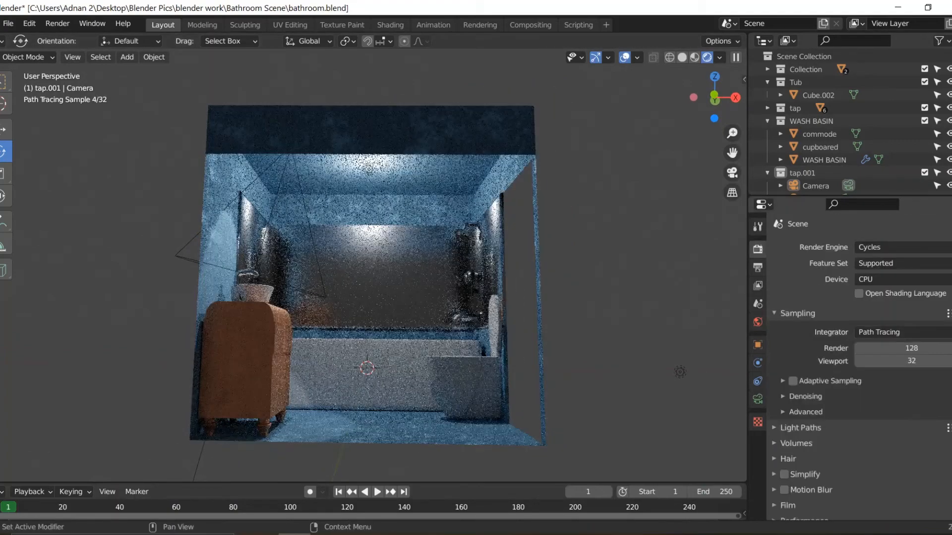
left_click(887, 247)
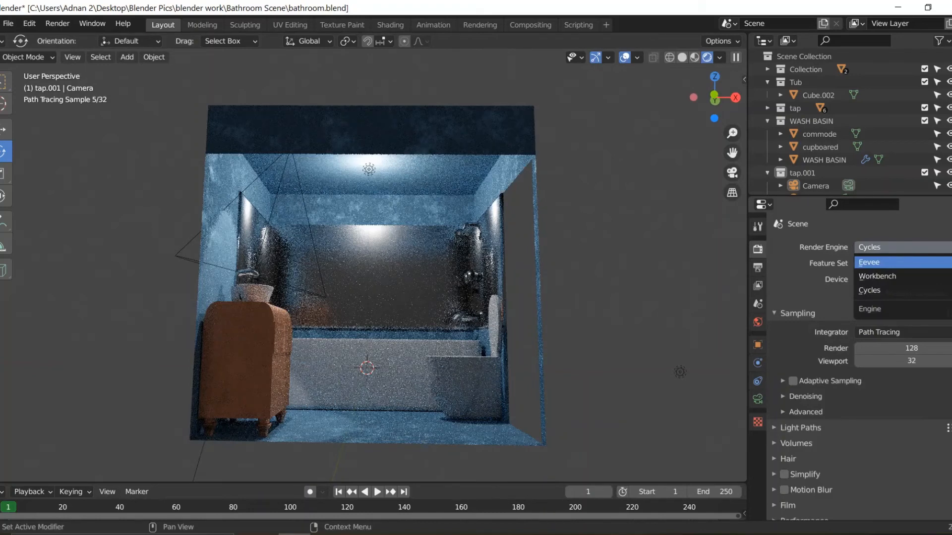
left_click(887, 262)
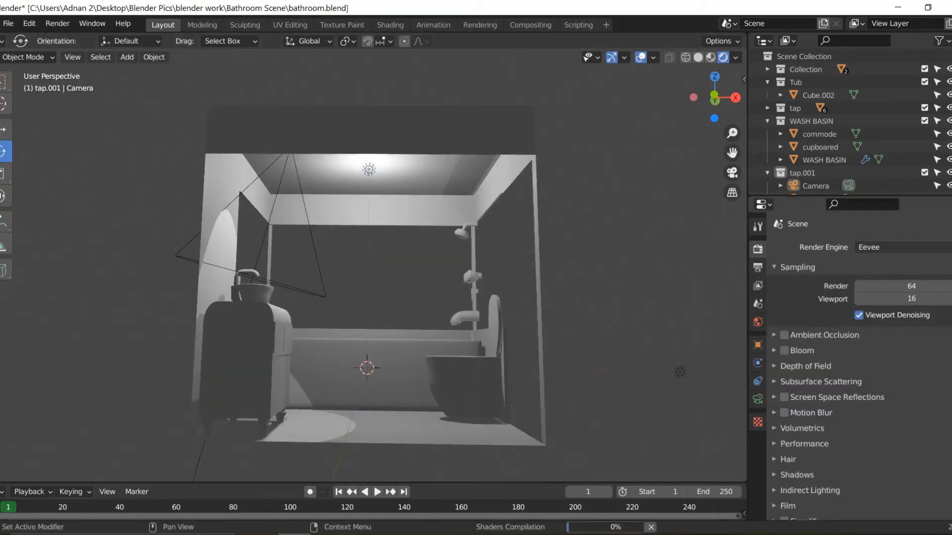
left_click(887, 247)
left_click(887, 290)
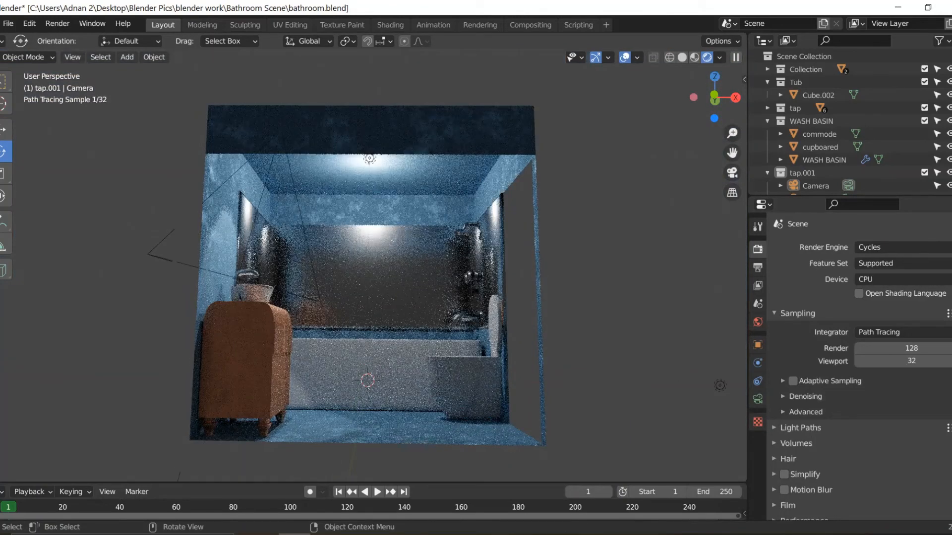
middle_click_drag(371, 277, 372, 247, "shift")
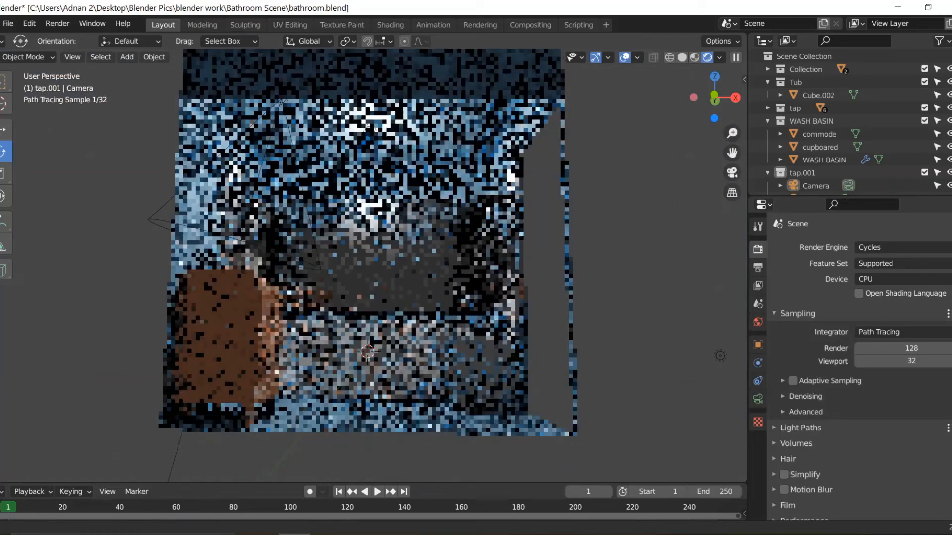
middle_click_drag(367, 125, 392, 126)
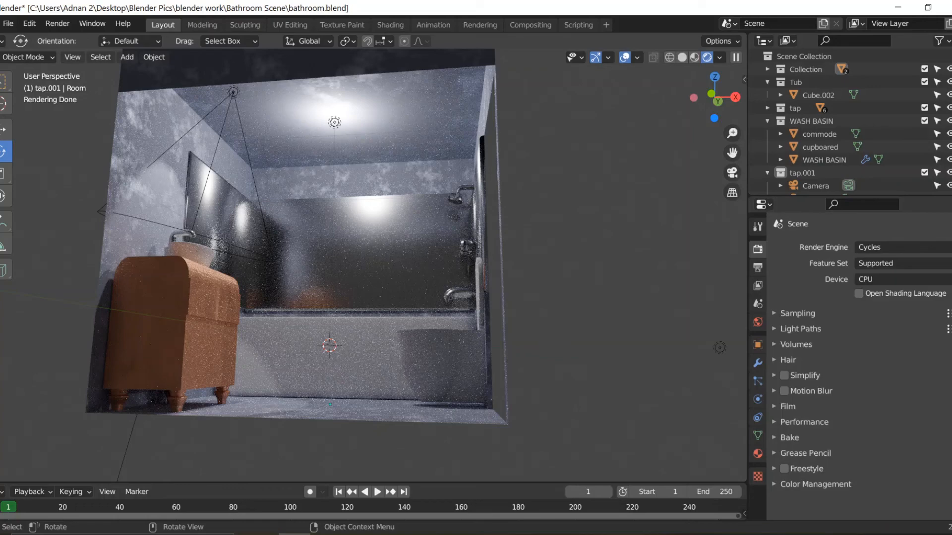
mouse_move(357, 228)
middle_mouse_down()
mouse_move(346, 270)
mouse_move(348, 235)
middle_mouse_up()
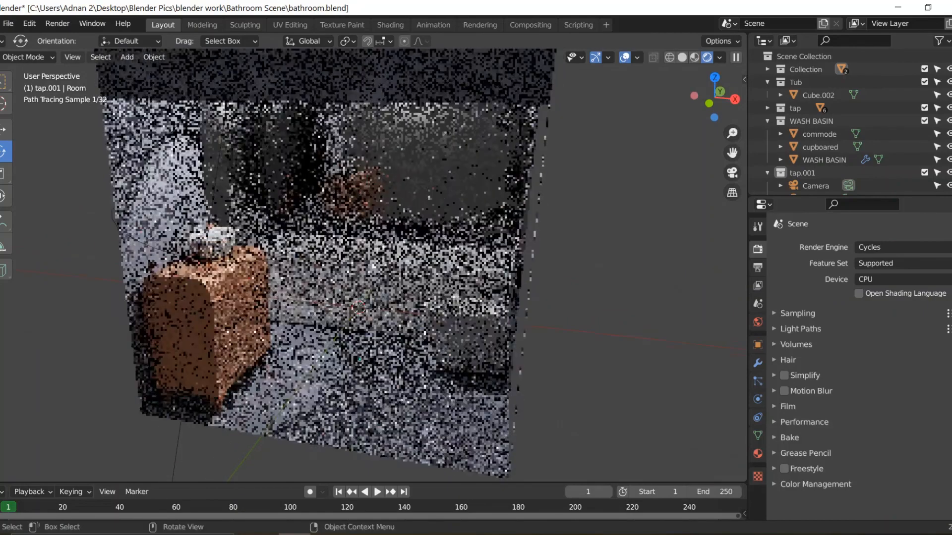
scroll(357, 263, "up", 2)
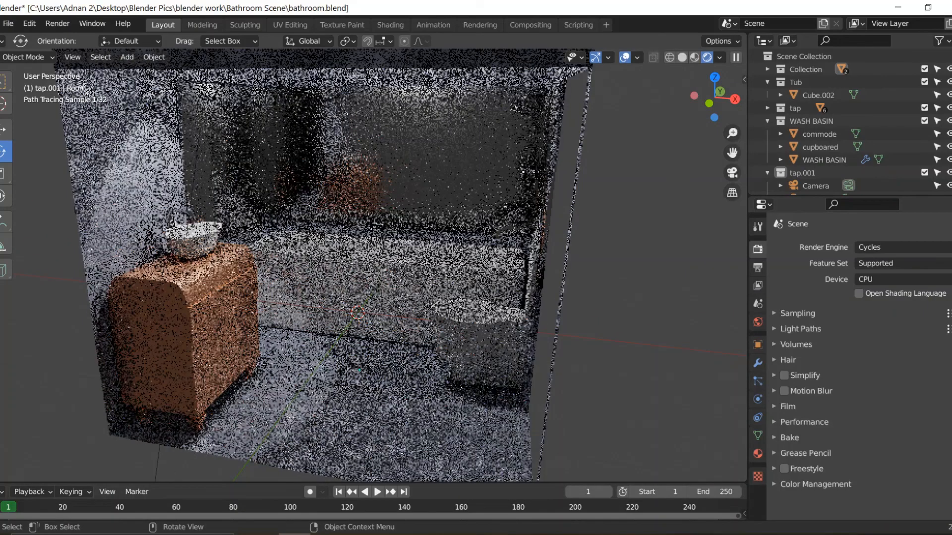